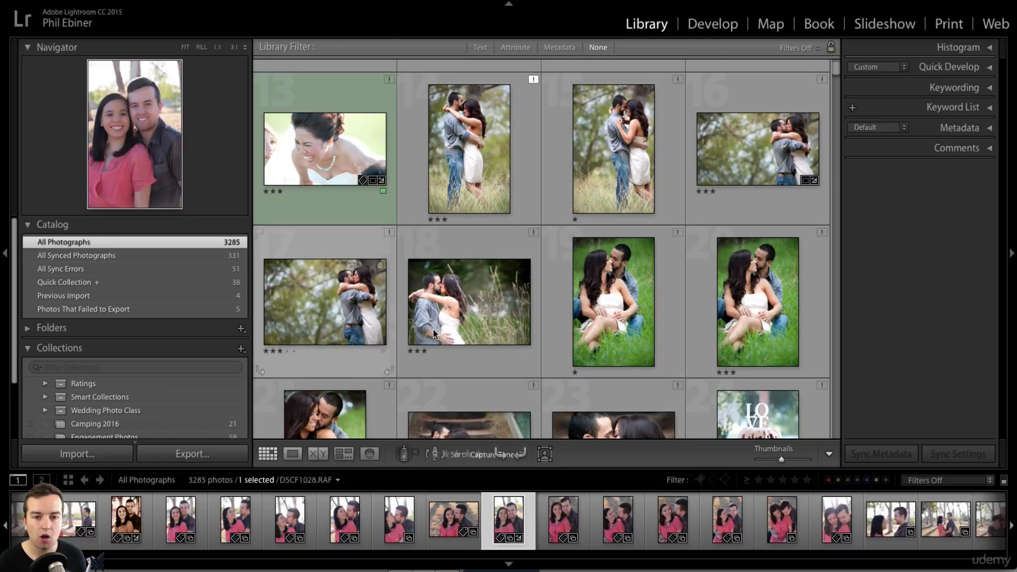
- Open the Import window from the Library module's left panel
left_click(90, 454)
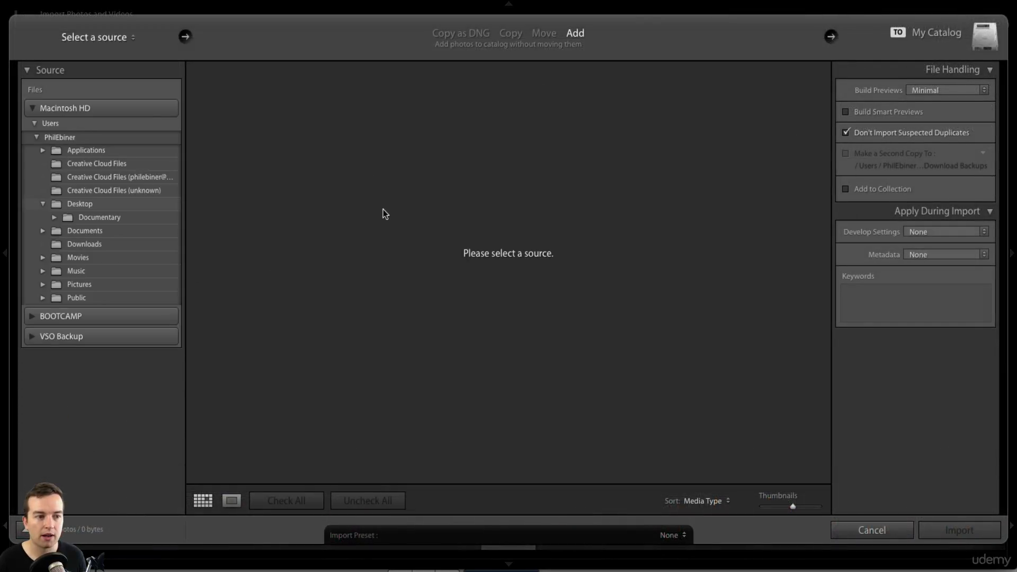
- Import only Geneva Statues.CR2 from the Desktop, allowing suspected duplicates and excluding photo.JPG
left_click(82, 206)
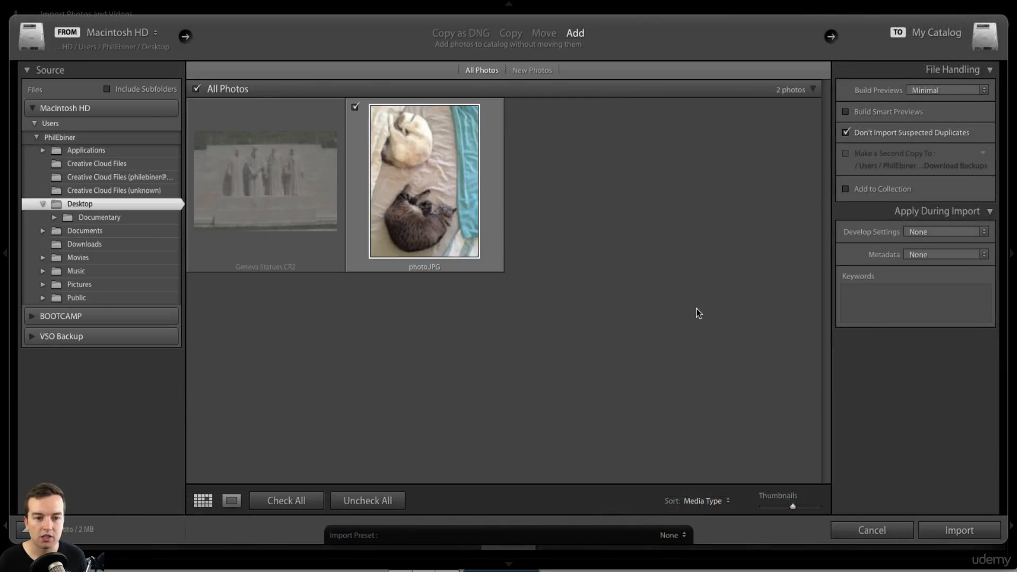
left_click(846, 134)
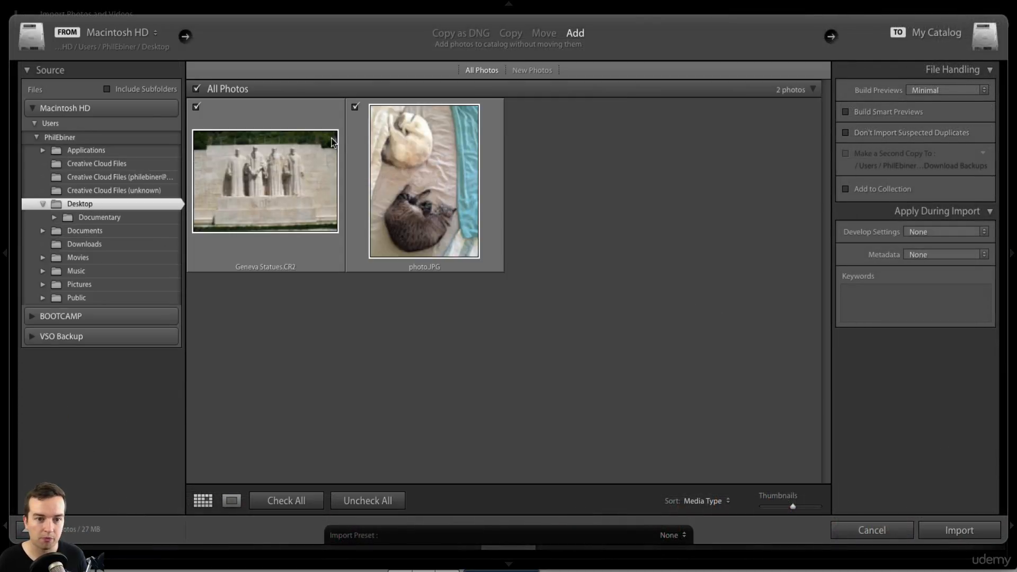
left_click(355, 108)
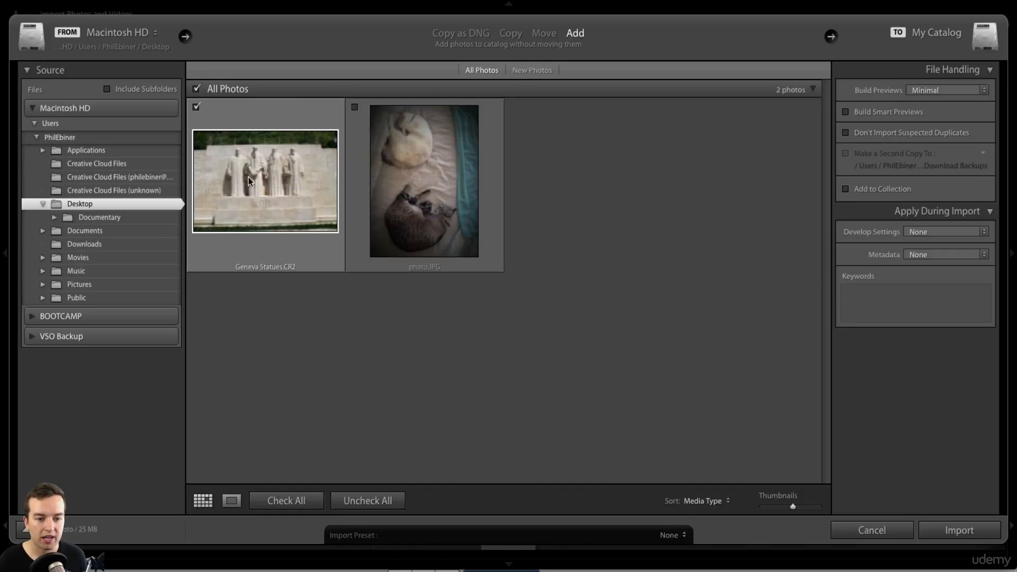
left_click(958, 531)
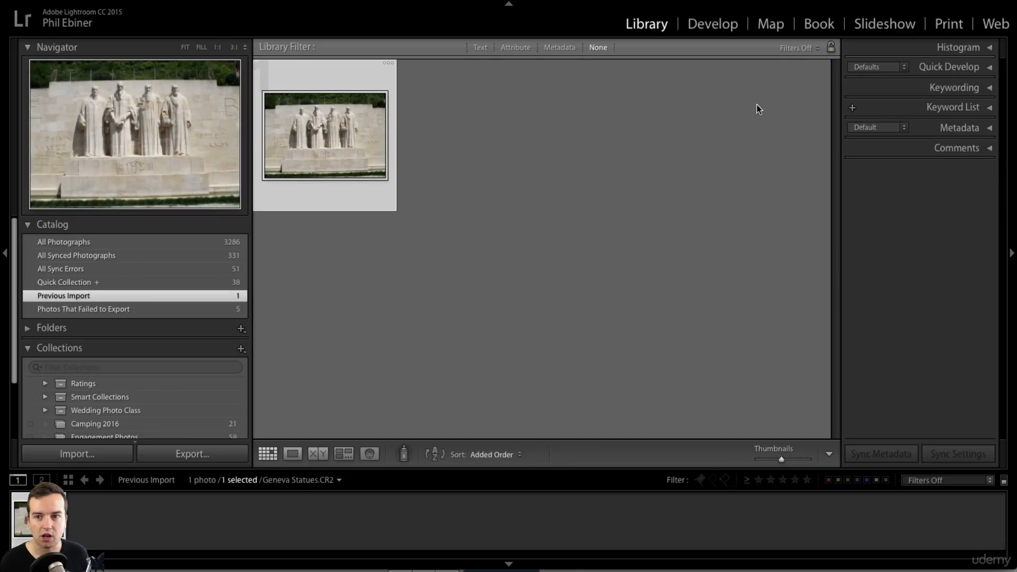
- Open the statues photo in Develop, hide filmstrip and top bar, and collapse Basic and Detail
left_click(736, 23)
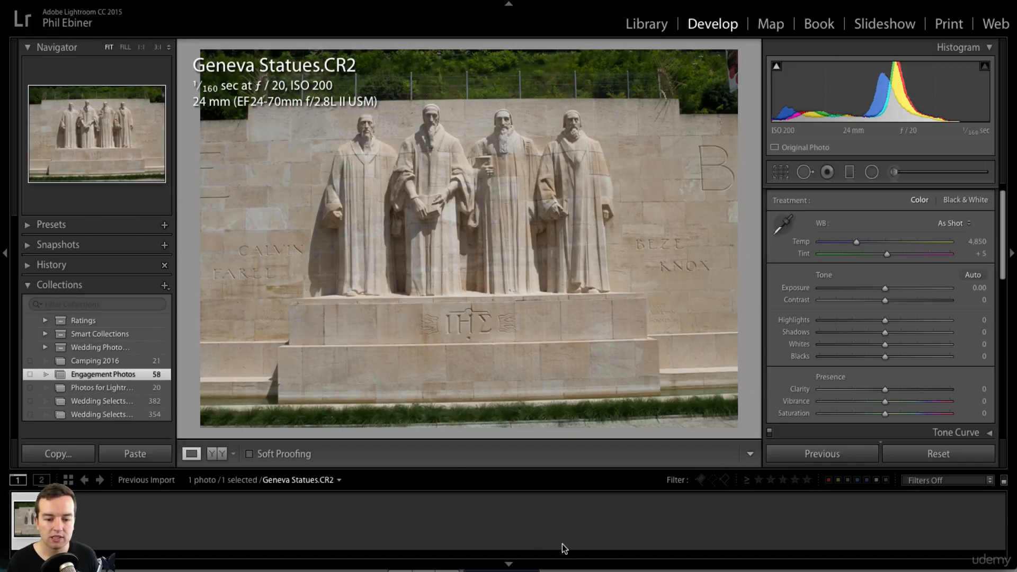
left_click(509, 565)
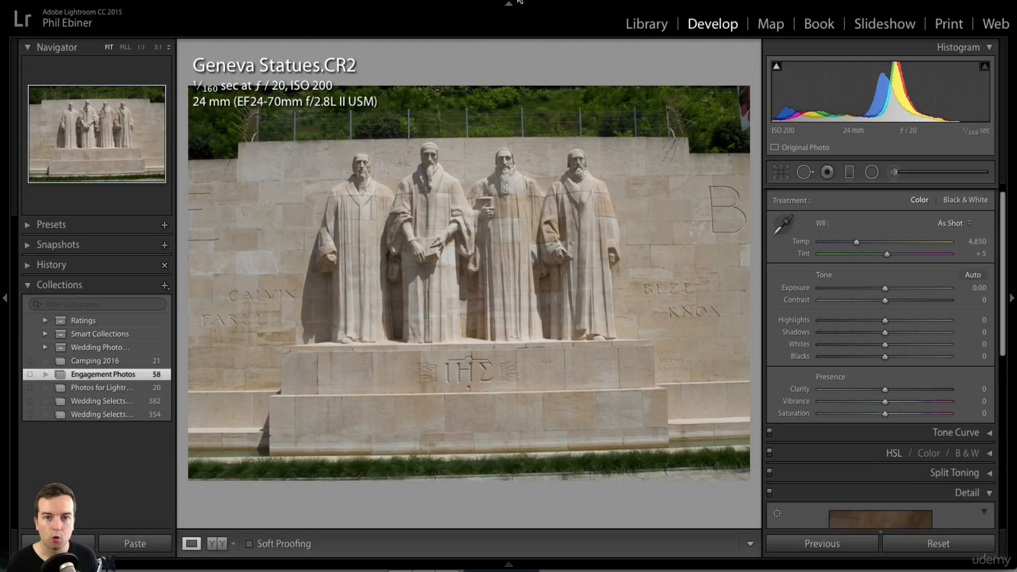
left_click(508, 4)
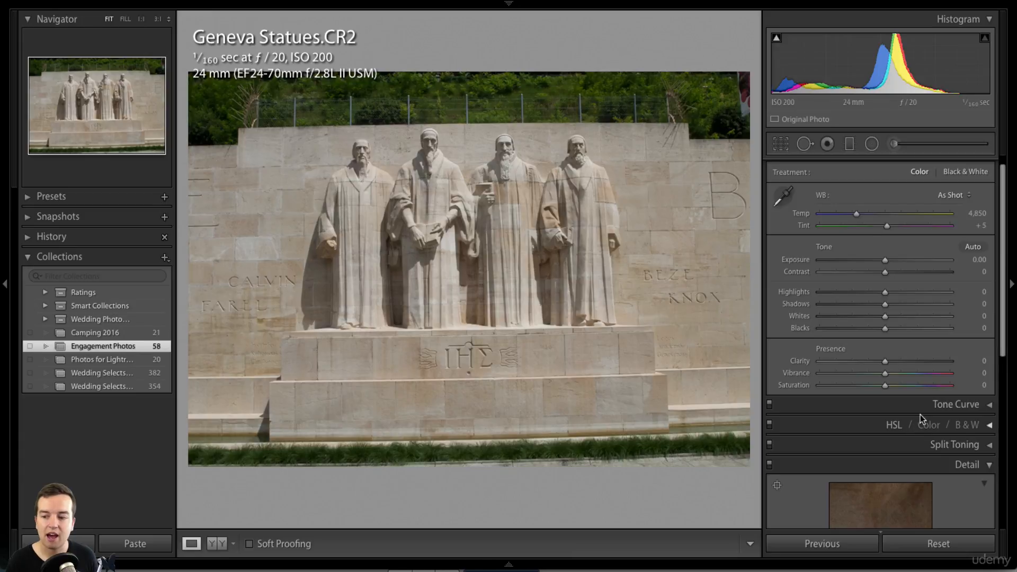
scroll(877, 246, "up", 2)
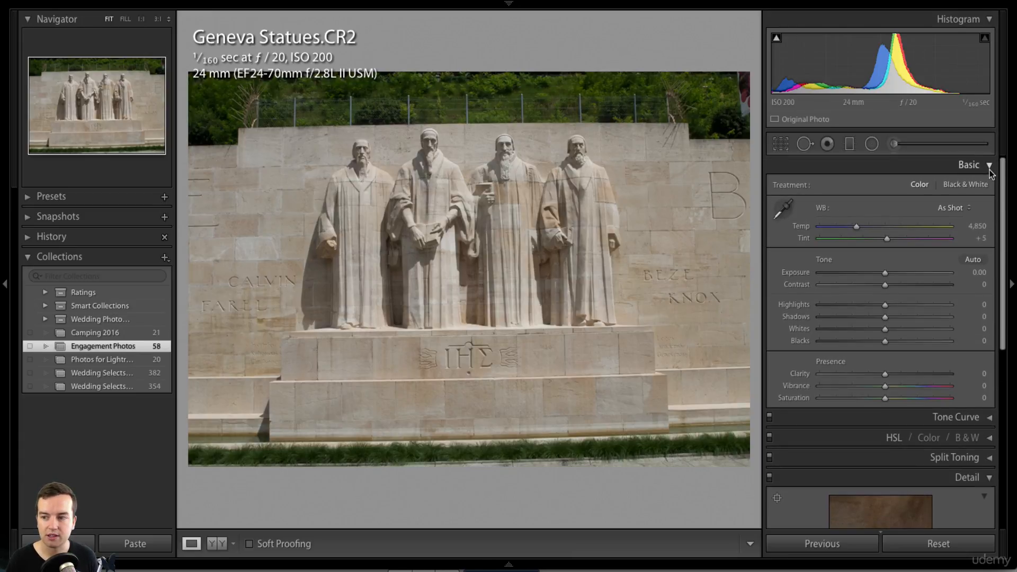
left_click(988, 165)
left_click(989, 244)
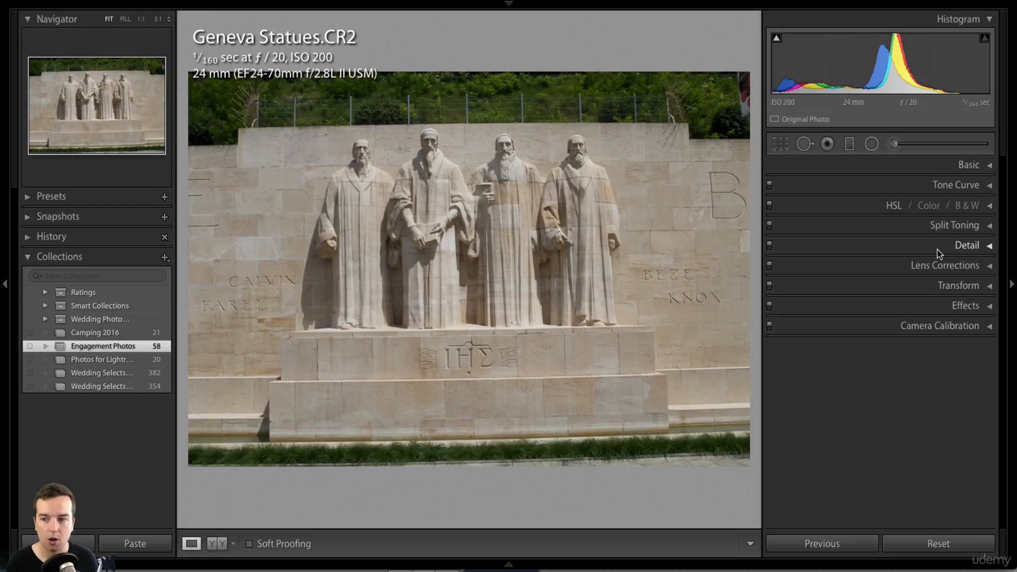
- Try trial crops of the statues photo by dragging crop corners and repositioning the image
left_click(781, 144)
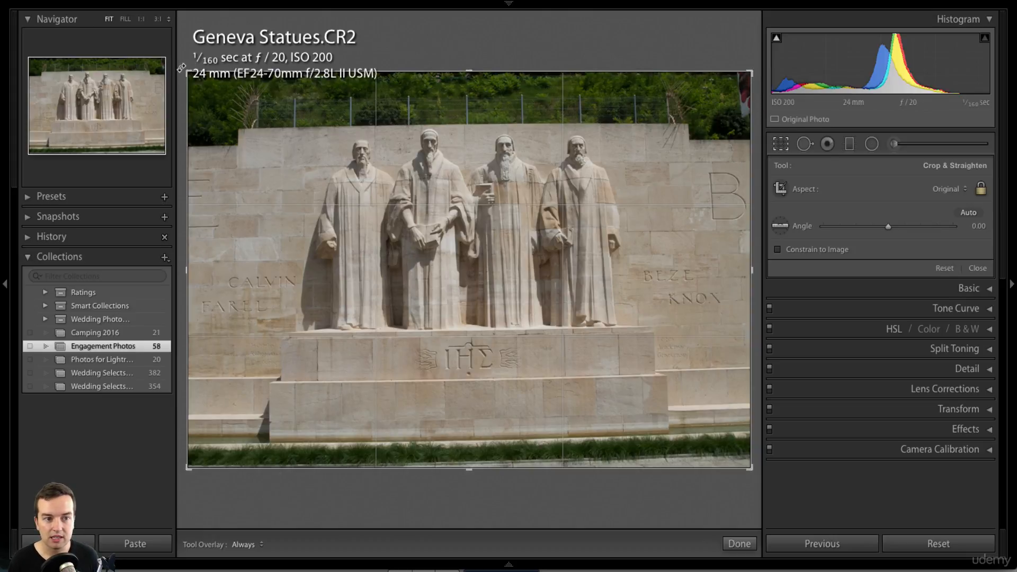
left_click_drag(181, 68, 281, 138)
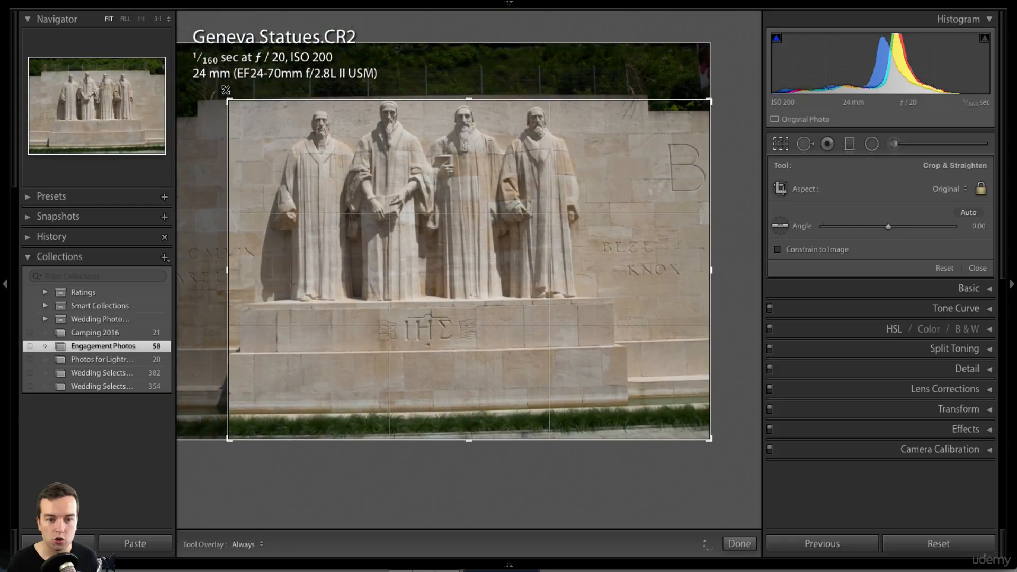
mouse_move(225, 90)
left_mouse_down()
mouse_move(234, 97)
mouse_move(220, 88)
left_mouse_up()
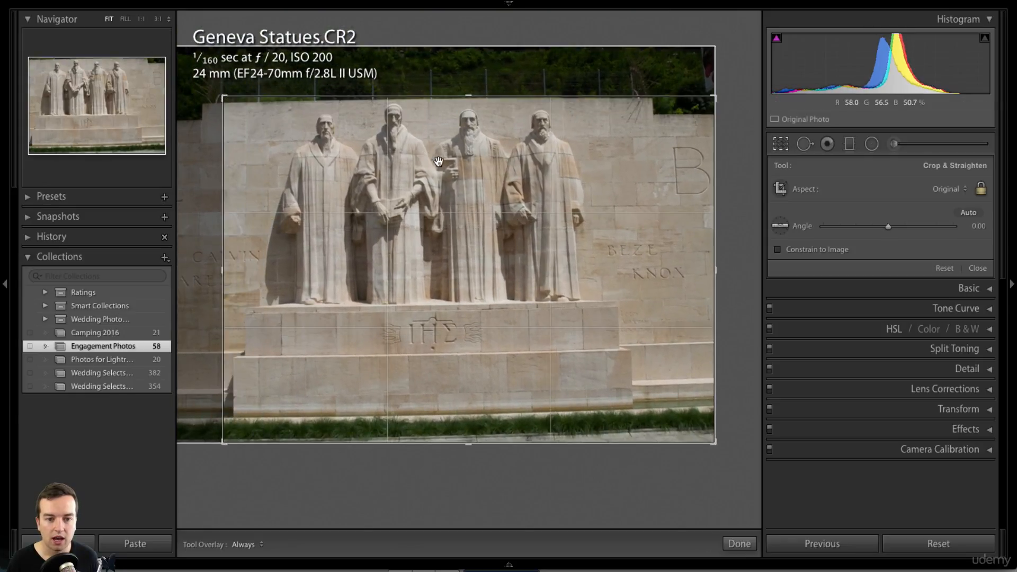
left_click_drag(438, 161, 482, 188)
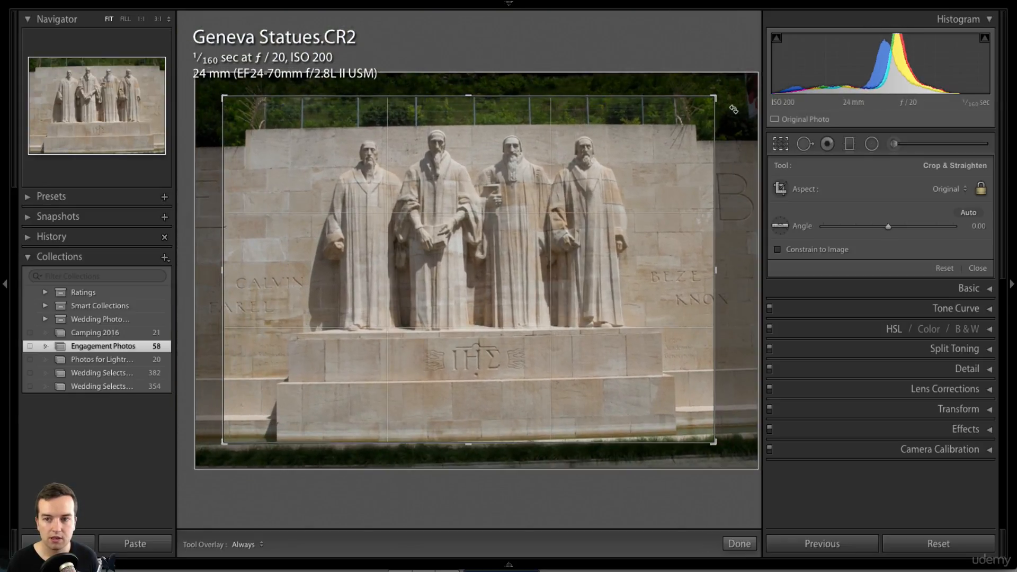
mouse_move(715, 97)
left_mouse_down()
mouse_move(694, 112)
mouse_move(725, 114)
left_mouse_up()
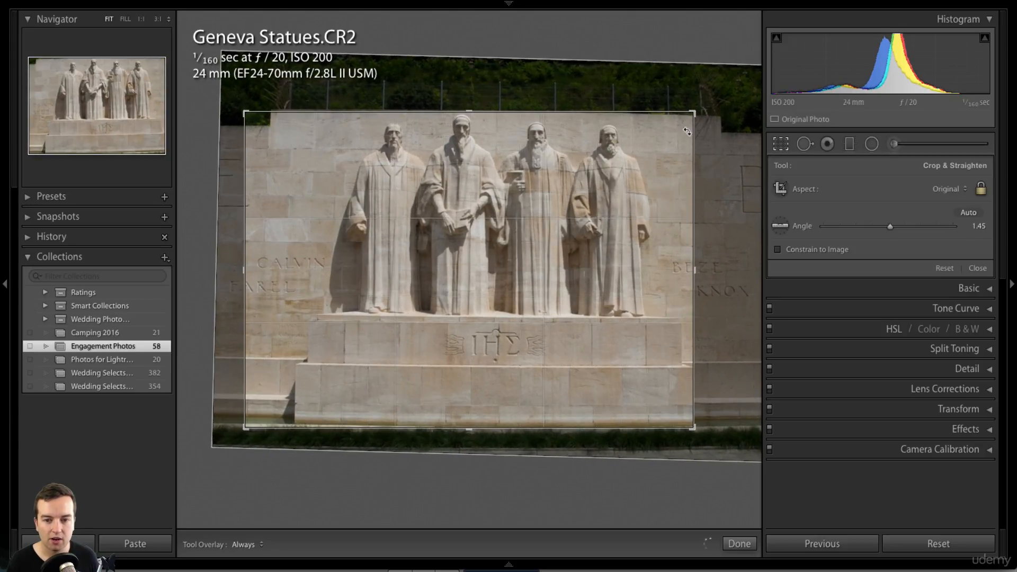
left_click_drag(626, 153, 587, 170)
left_click_drag(686, 111, 692, 148)
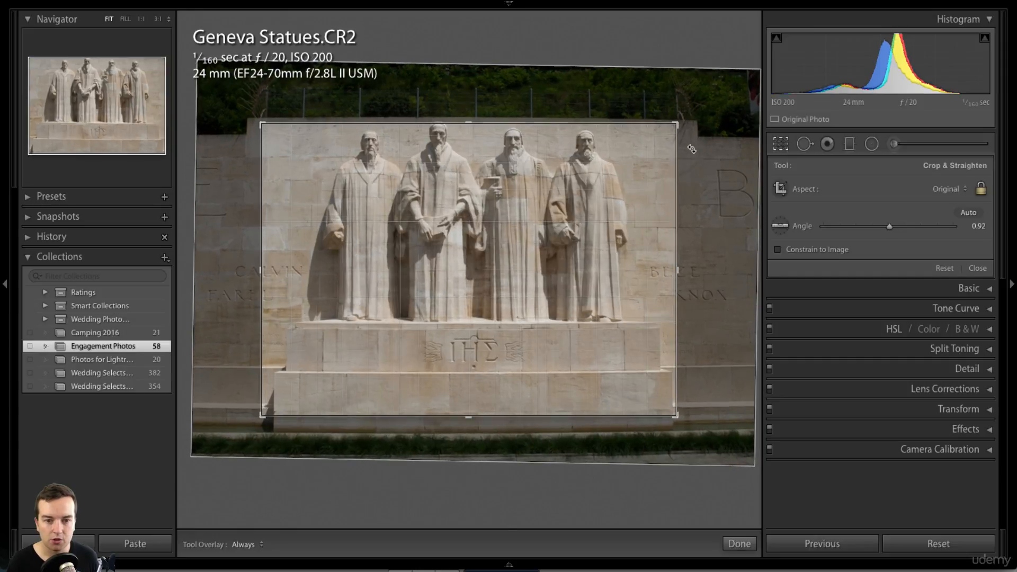
left_click_drag(545, 165, 544, 168)
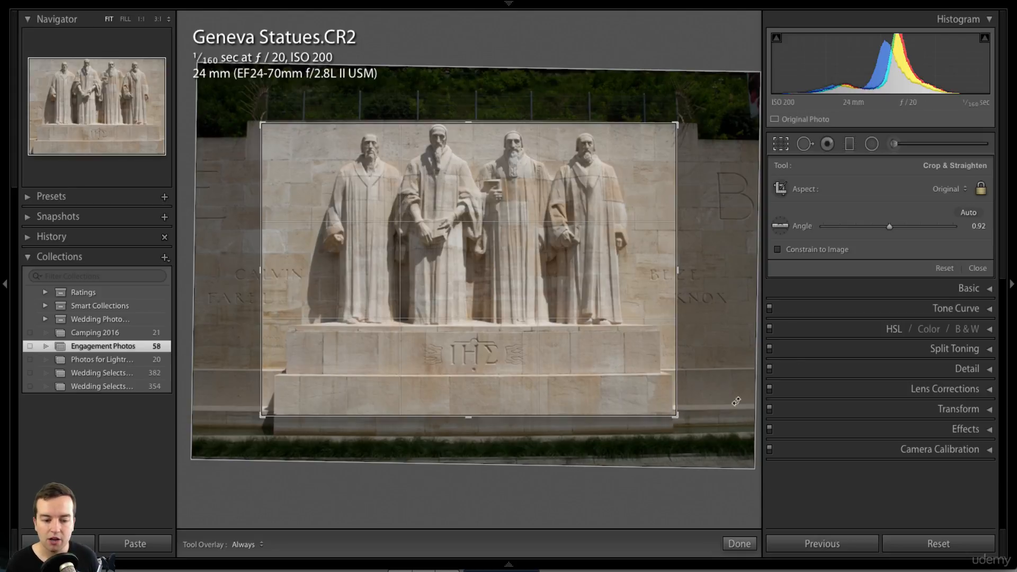
- Undo the trial crops, reset to the full uncropped frame, and show the filmstrip again
key("ctrl+z")
key("ctrl+z")
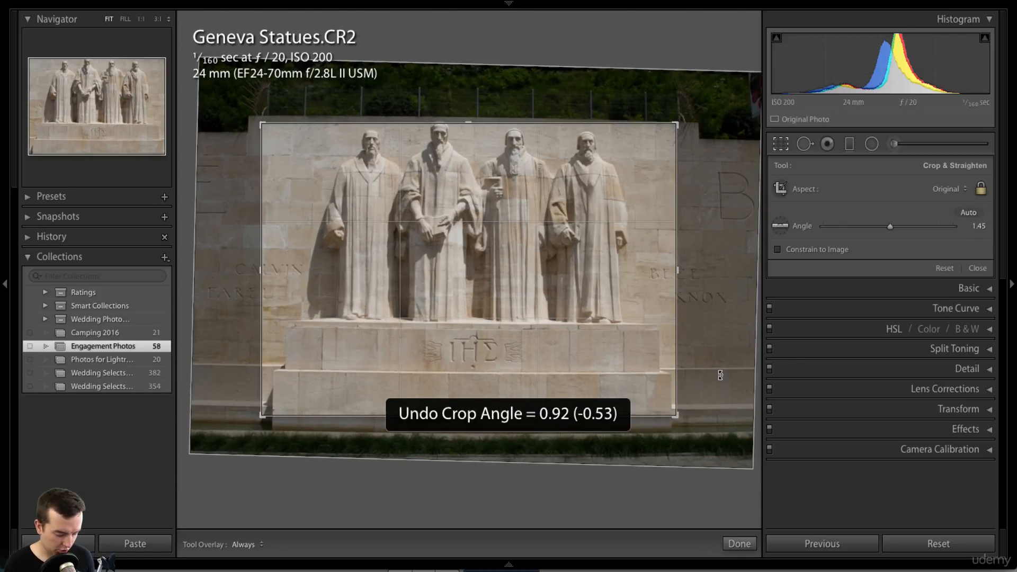
key("ctrl+z")
key("ctrl+z")
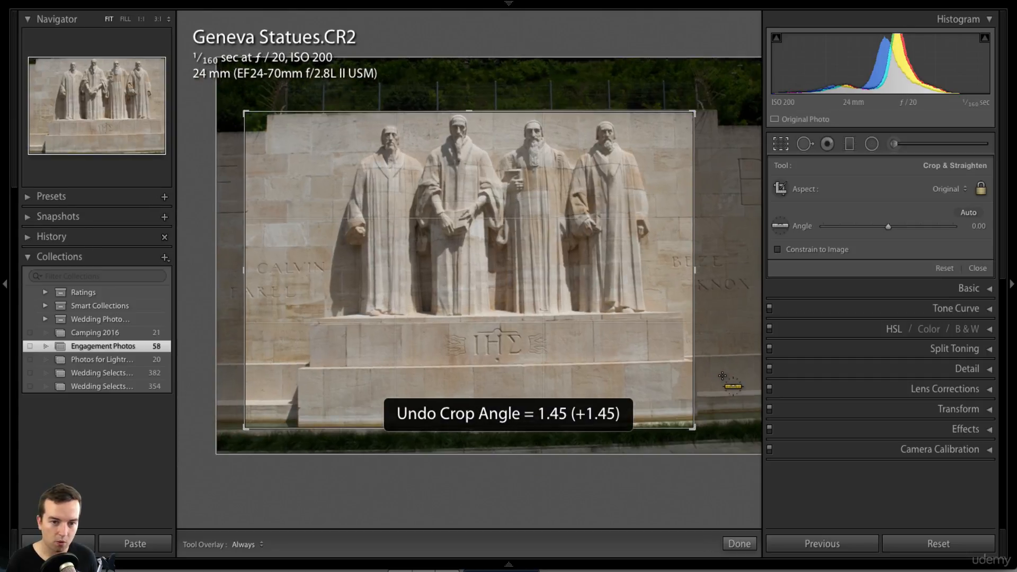
key("ctrl+z")
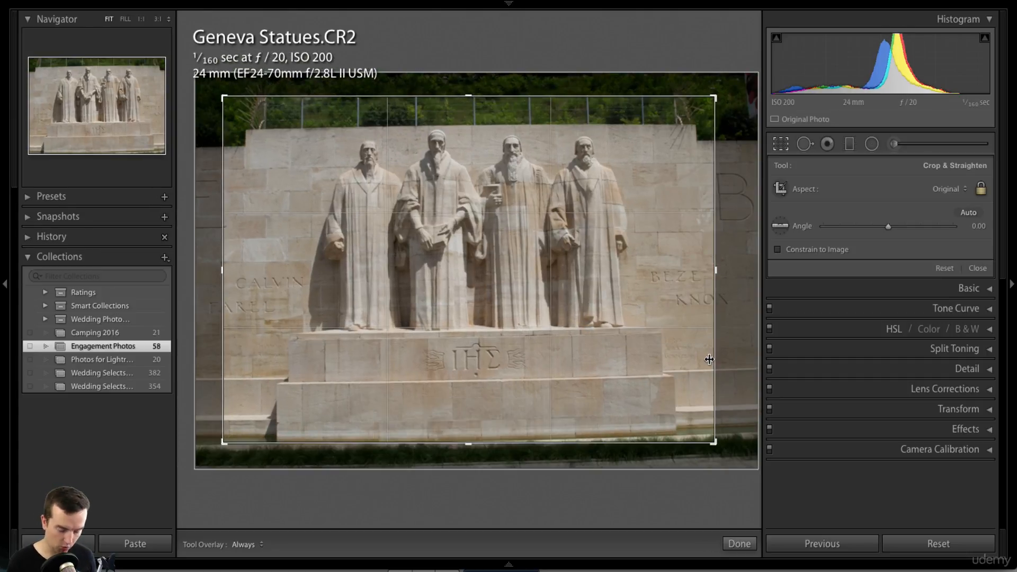
key("ctrl+z")
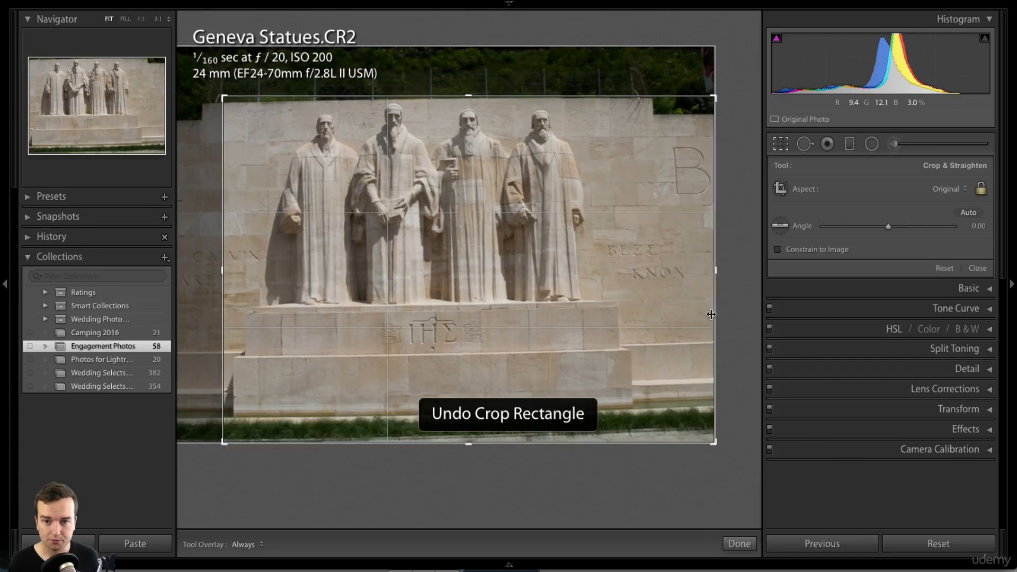
left_click(937, 544)
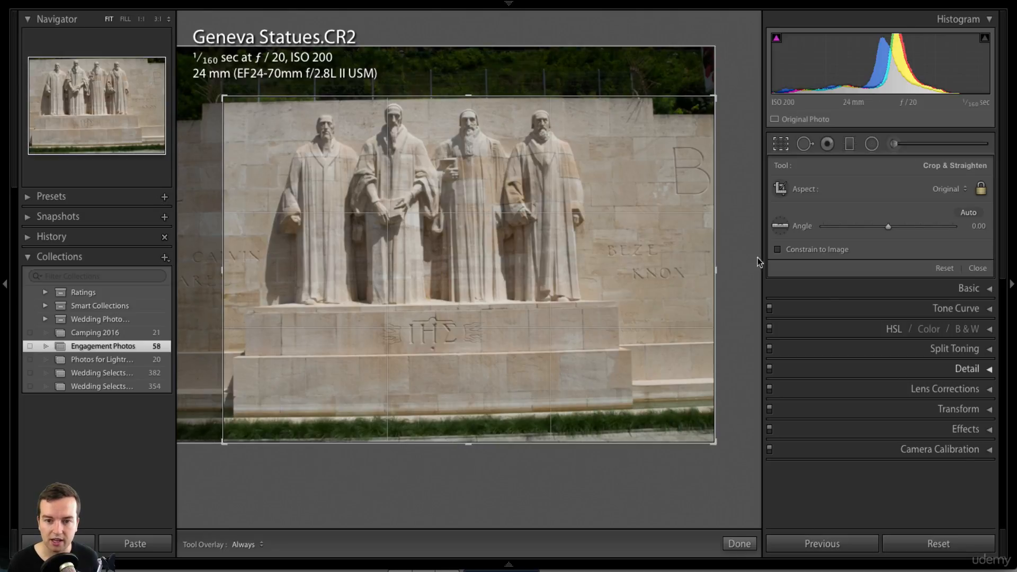
key("F6")
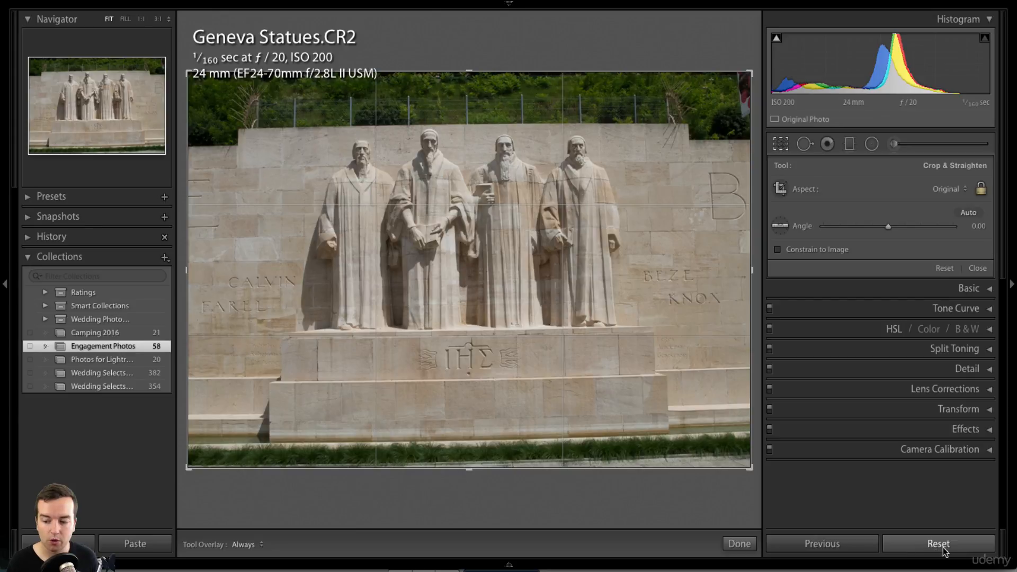
- Reopen cropping and frame the crop tightly around the four statues
left_click(785, 143)
left_click(786, 145)
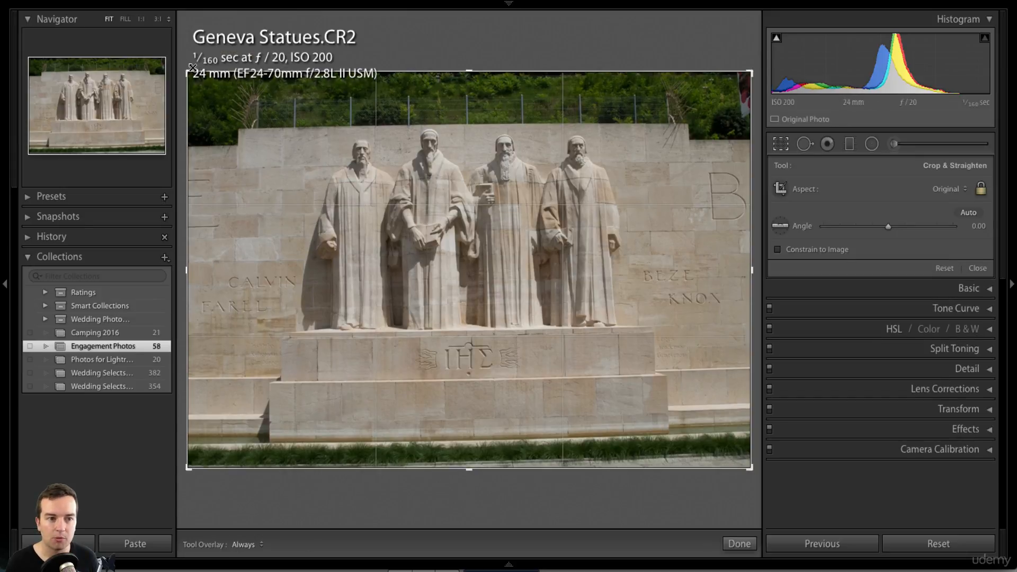
left_click_drag(189, 71, 266, 125)
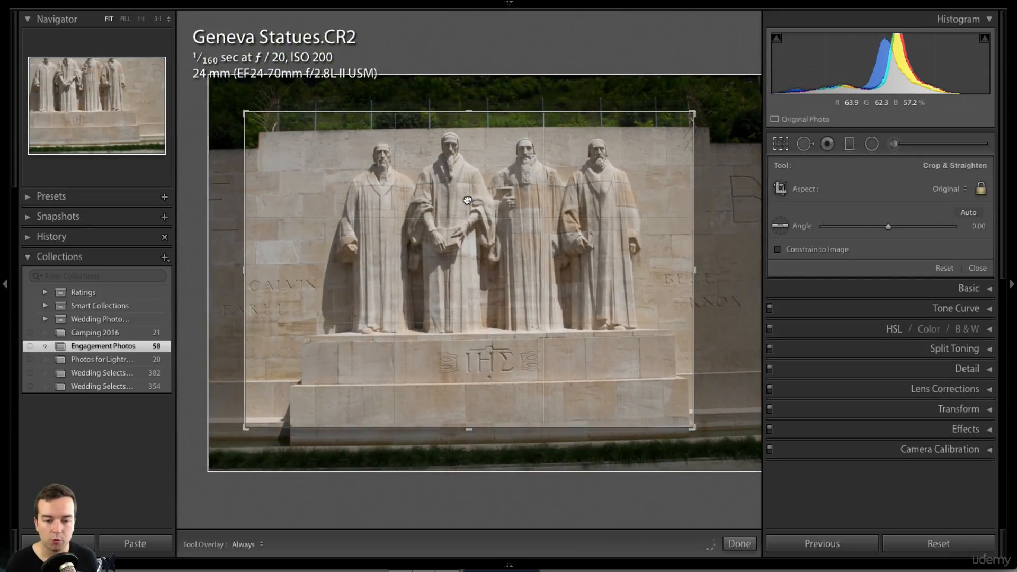
left_click_drag(467, 200, 455, 205)
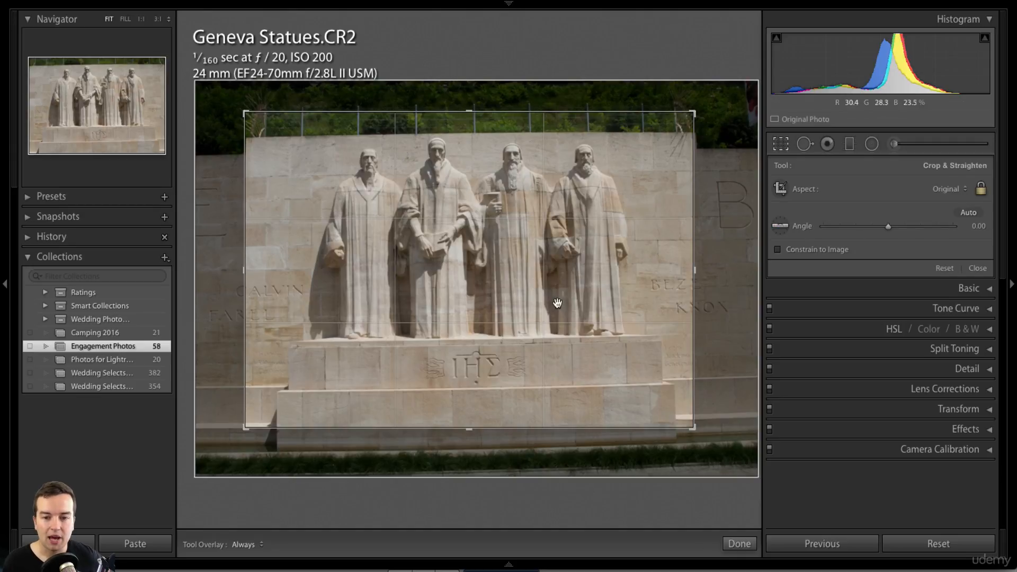
left_click_drag(554, 302, 526, 302)
left_click_drag(695, 111, 677, 125)
left_click_drag(598, 179, 593, 181)
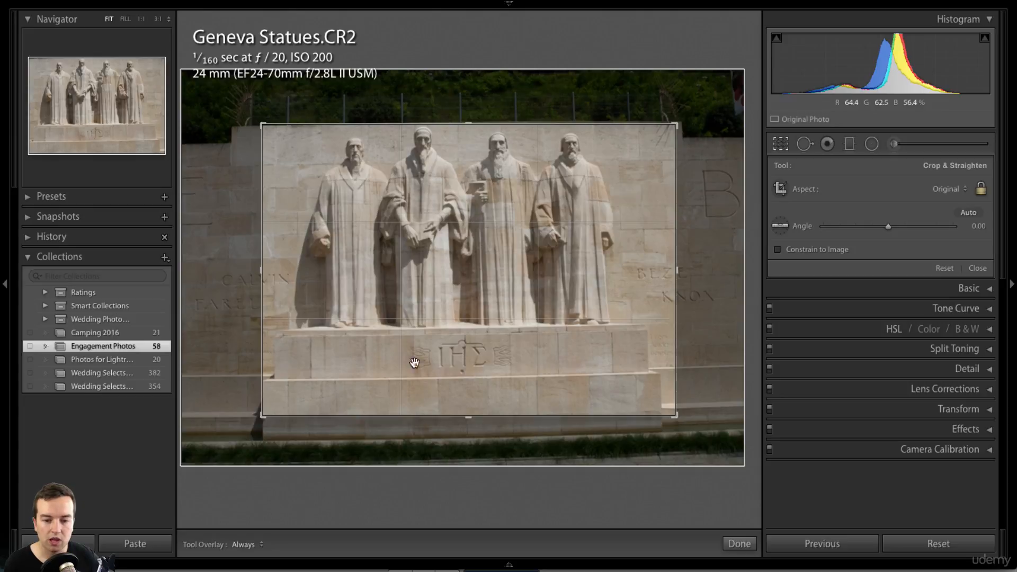
- Straighten the photo 1.05° along the statue base and apply the crop
left_click(779, 227)
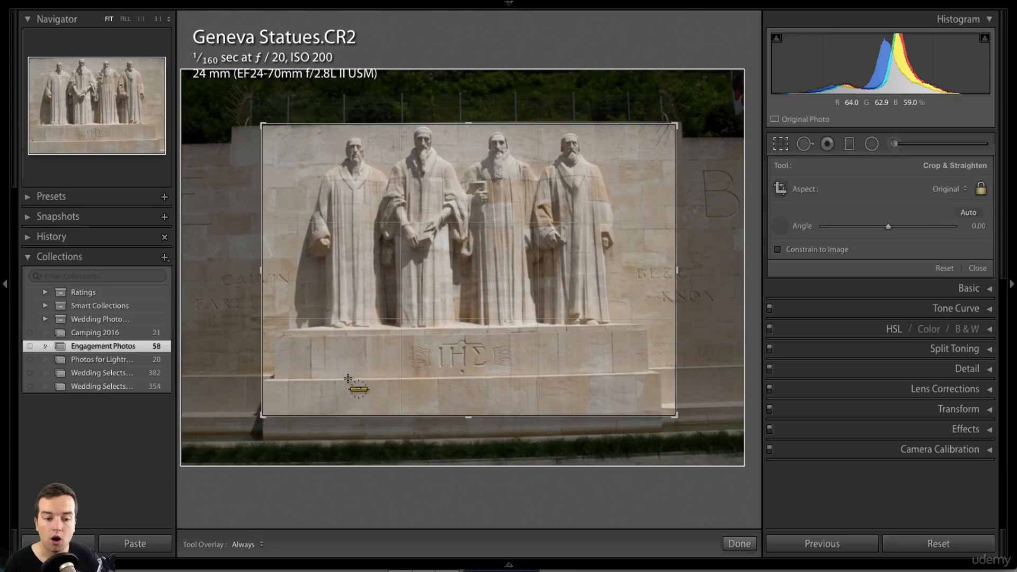
mouse_move(344, 378)
left_mouse_down()
mouse_move(599, 375)
mouse_move(585, 374)
left_mouse_up()
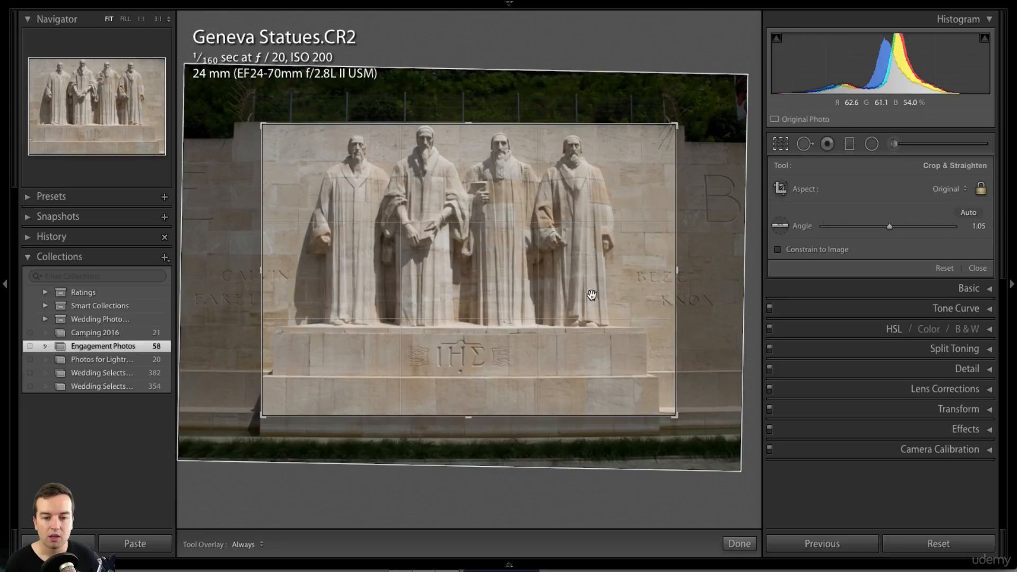
left_click_drag(590, 295, 597, 296)
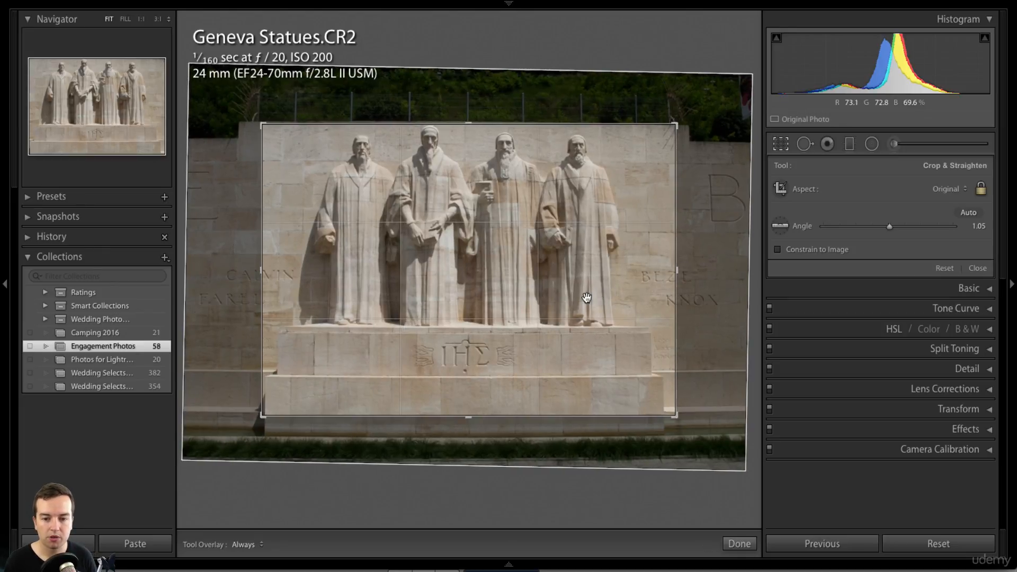
key("Return")
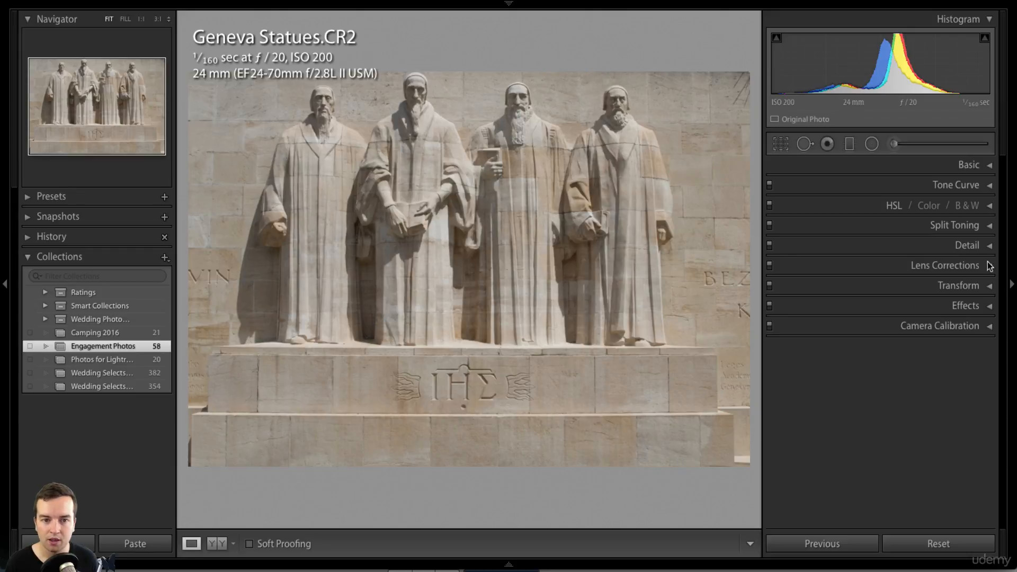
- Set Saturation to -100 in the Basic panel, undoing a trial Exposure change
left_click(988, 166)
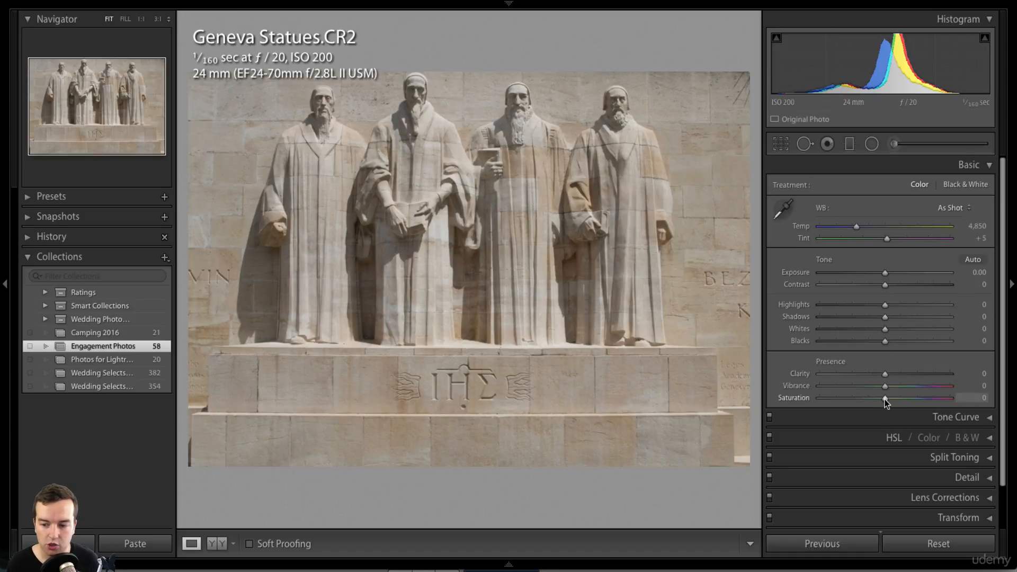
left_click_drag(885, 399, 796, 402)
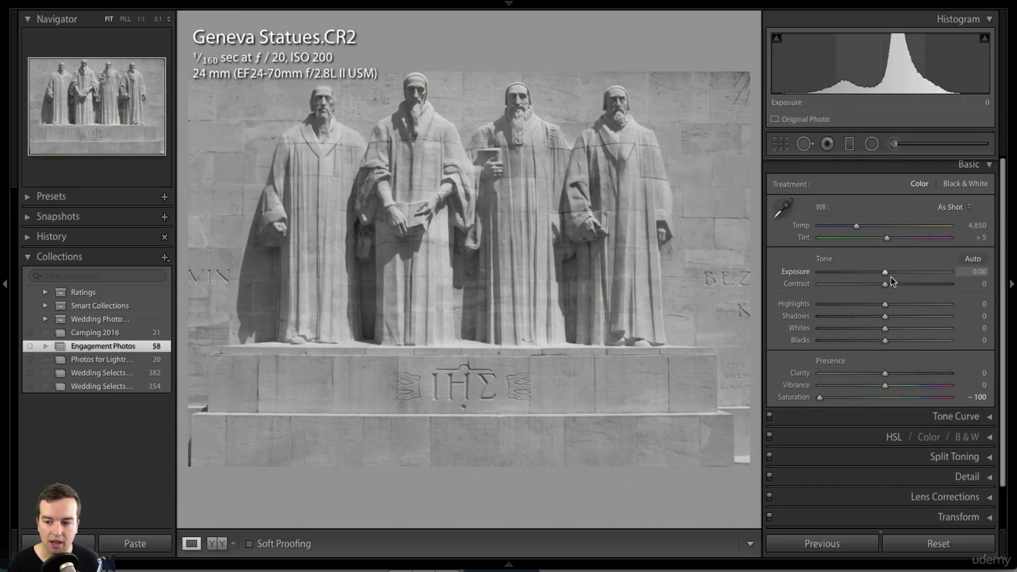
left_click_drag(888, 275, 938, 286)
key("ctrl+z")
key("ctrl+z")
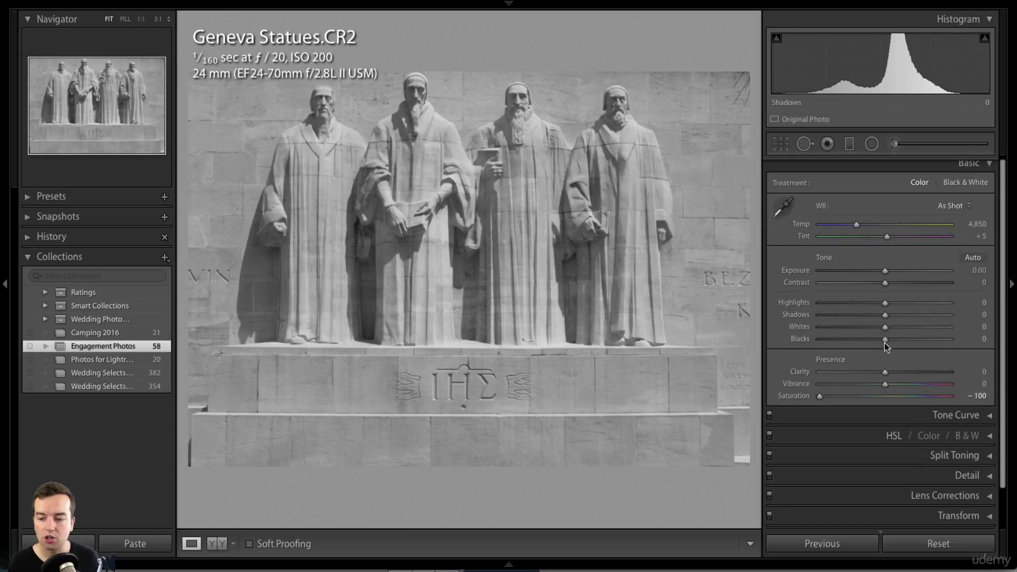
- Set Exposure -0.25, Contrast +23, Highlights +19, Shadows -53, Whites +46 and Blacks -81
left_click_drag(886, 340, 831, 339)
left_click_drag(884, 302, 914, 329)
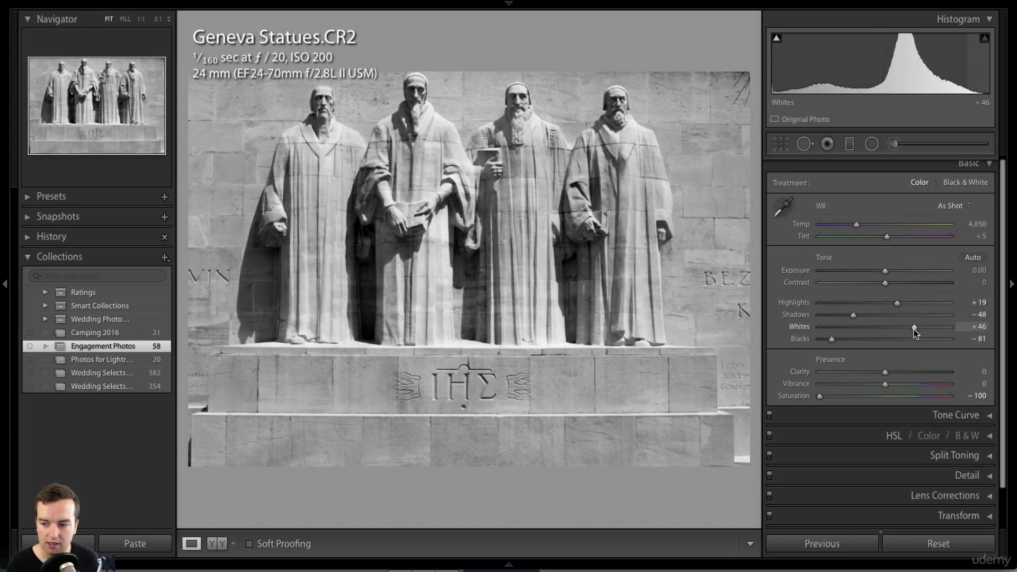
left_click_drag(855, 316, 850, 317)
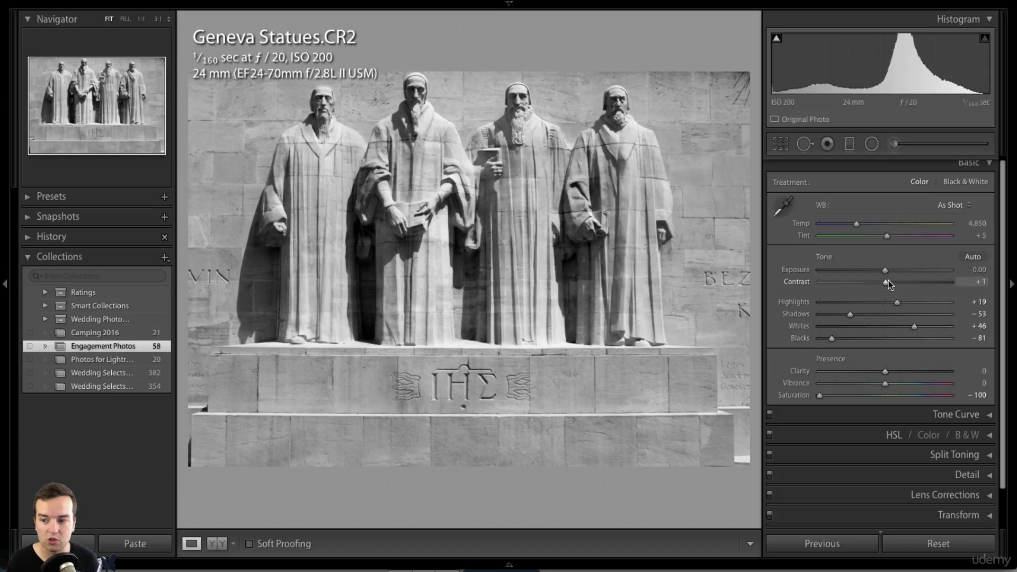
mouse_move(888, 283)
left_mouse_down()
mouse_move(905, 282)
mouse_move(893, 287)
mouse_move(902, 285)
mouse_move(881, 270)
left_mouse_up()
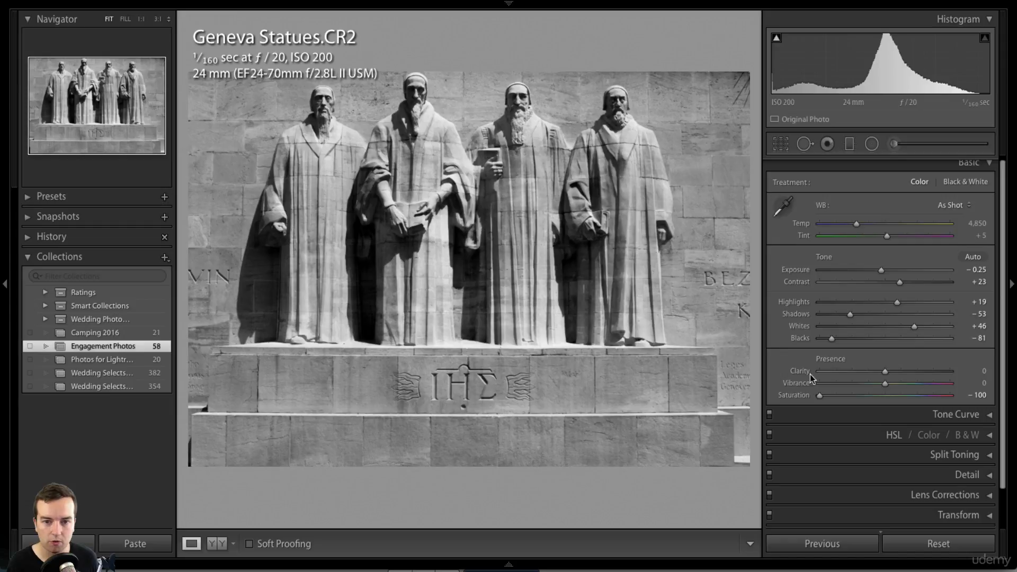
left_click(780, 144)
- Tighten the crop from the bottom-right, shift the photo so the statues fill the frame, and apply
left_click_drag(677, 418, 667, 398)
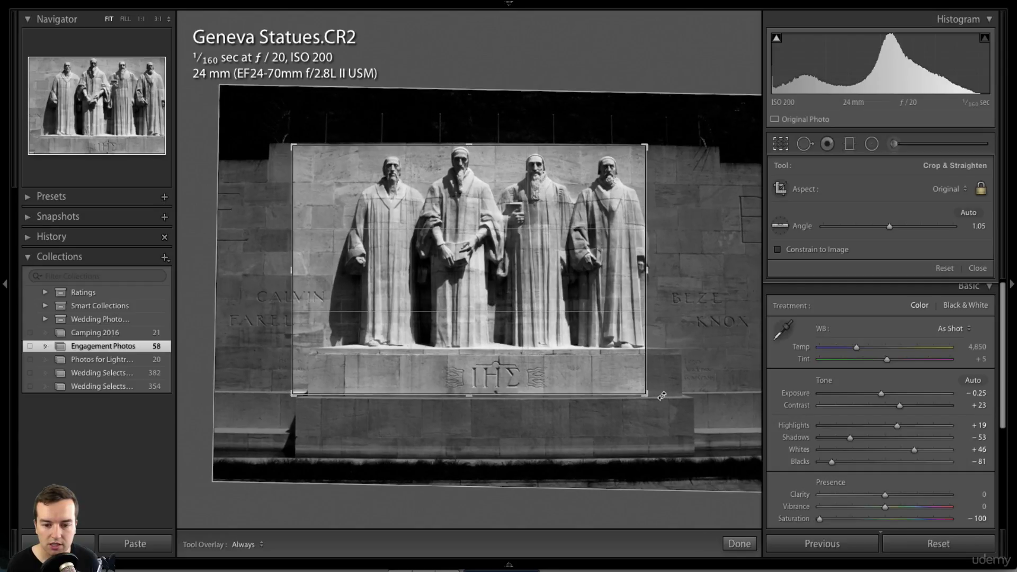
left_click_drag(540, 339, 515, 339)
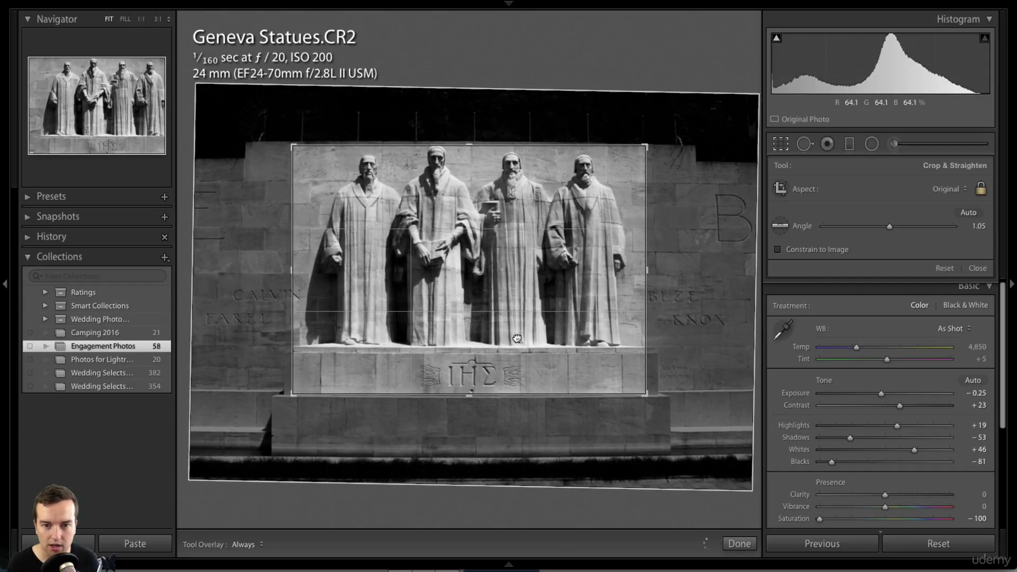
mouse_move(750, 544)
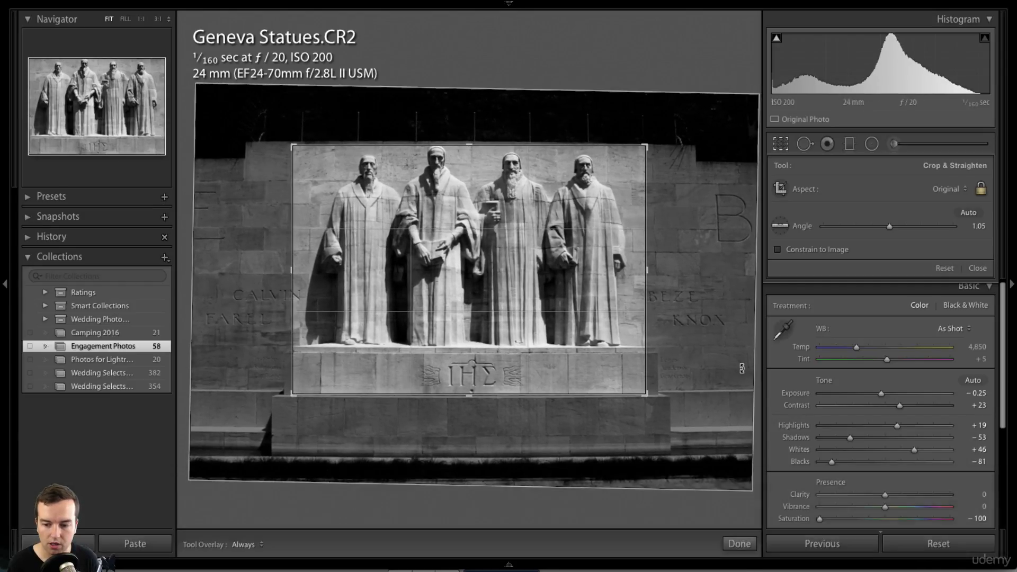
key("Return")
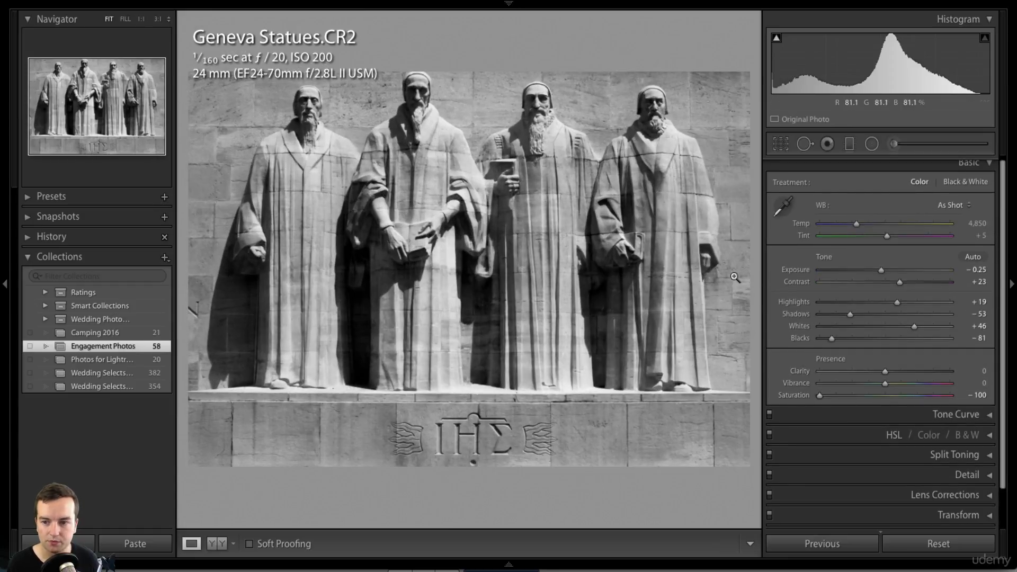
left_click(780, 143)
key("Return")
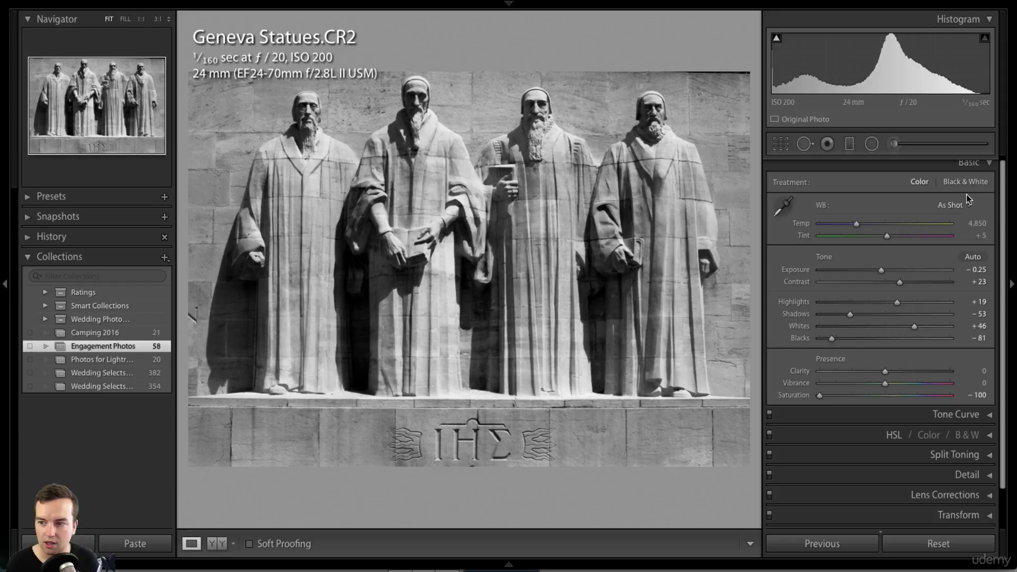
left_click(988, 162)
left_click(989, 185)
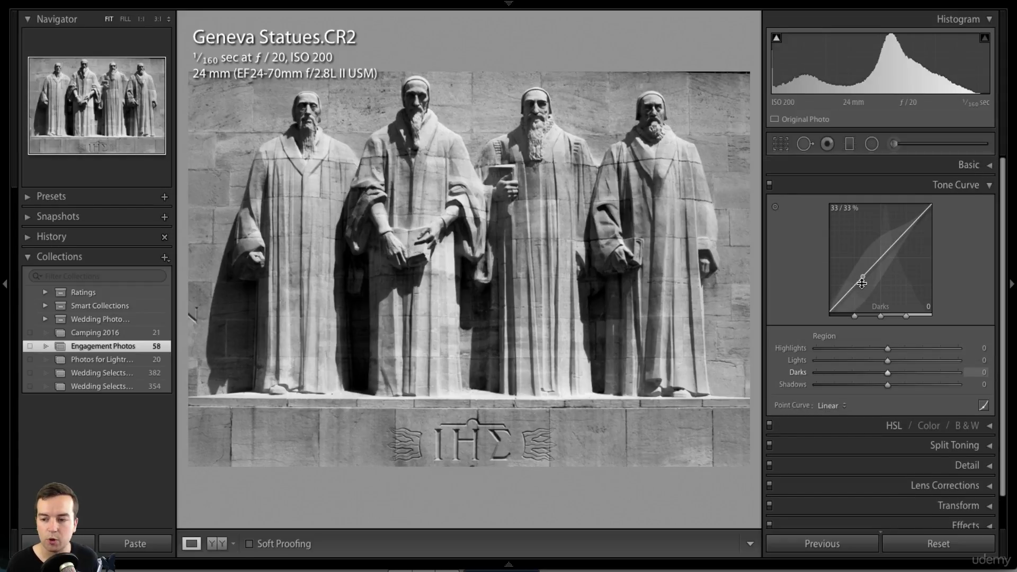
left_click_drag(858, 279, 863, 292)
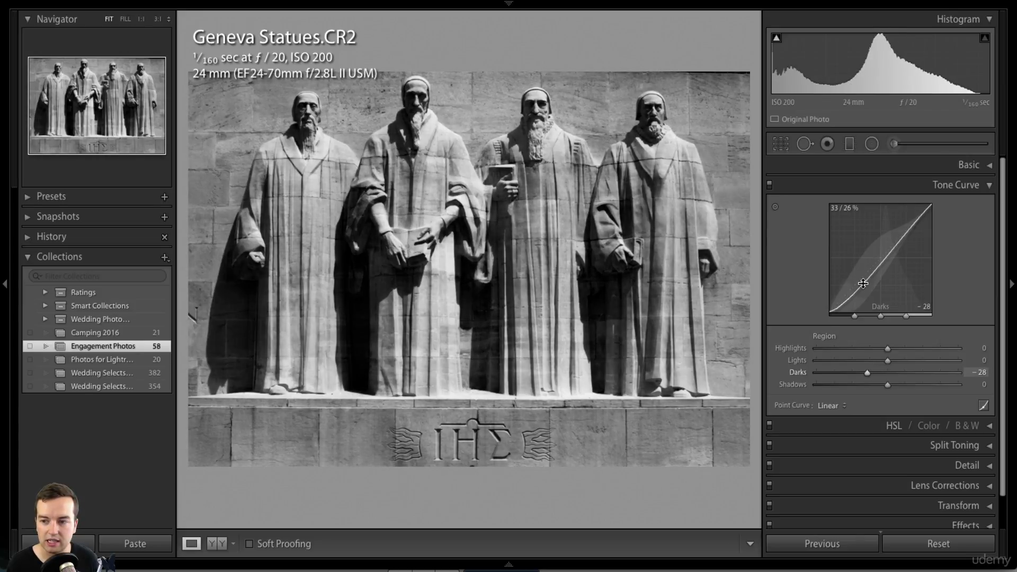
key("ctrl+z")
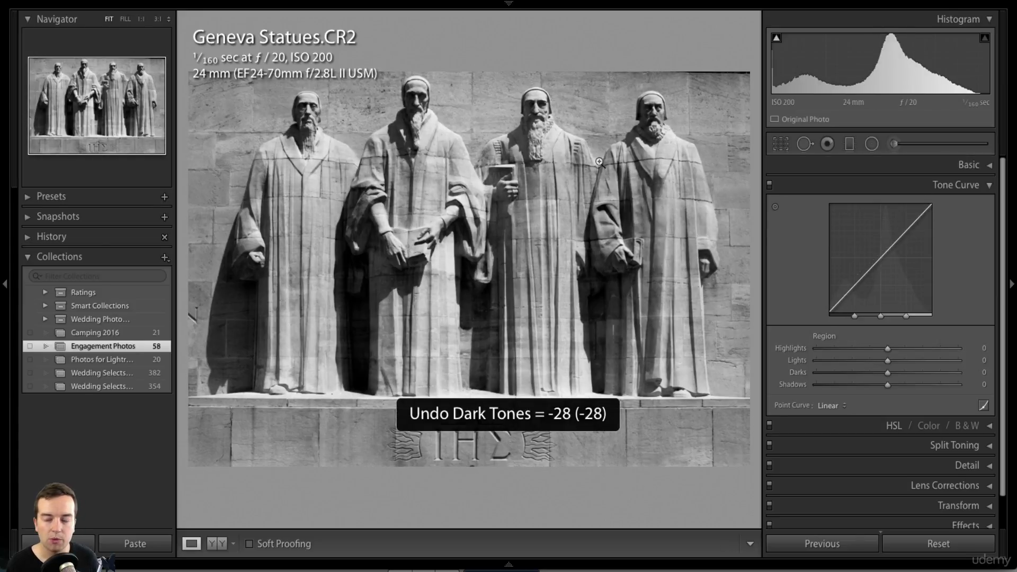
left_click(990, 183)
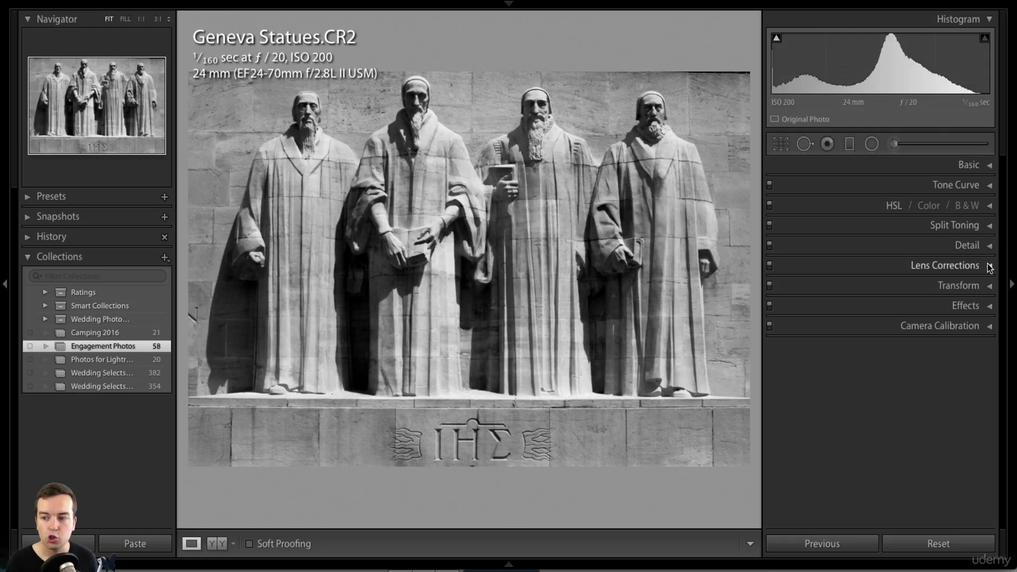
- Add a post-crop vignette with Amount -16, Feather 80 and Highlights 37
left_click(990, 307)
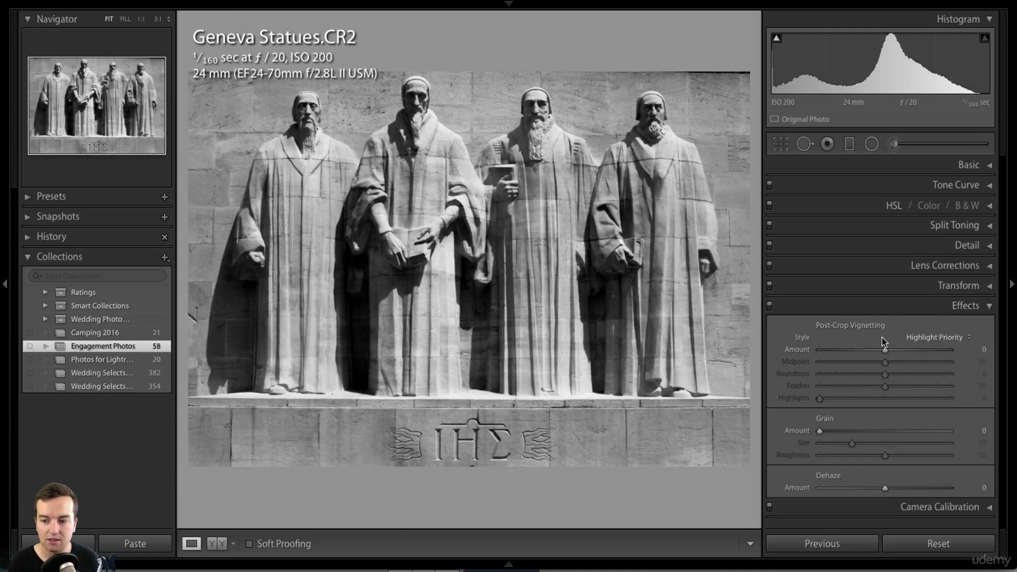
left_click_drag(883, 351, 924, 386)
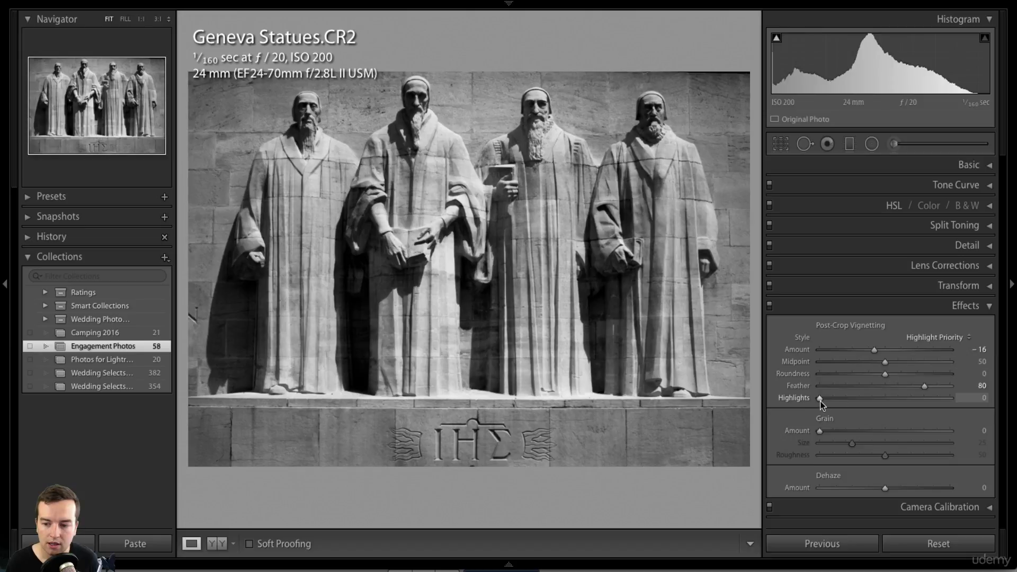
left_click_drag(821, 404, 869, 403)
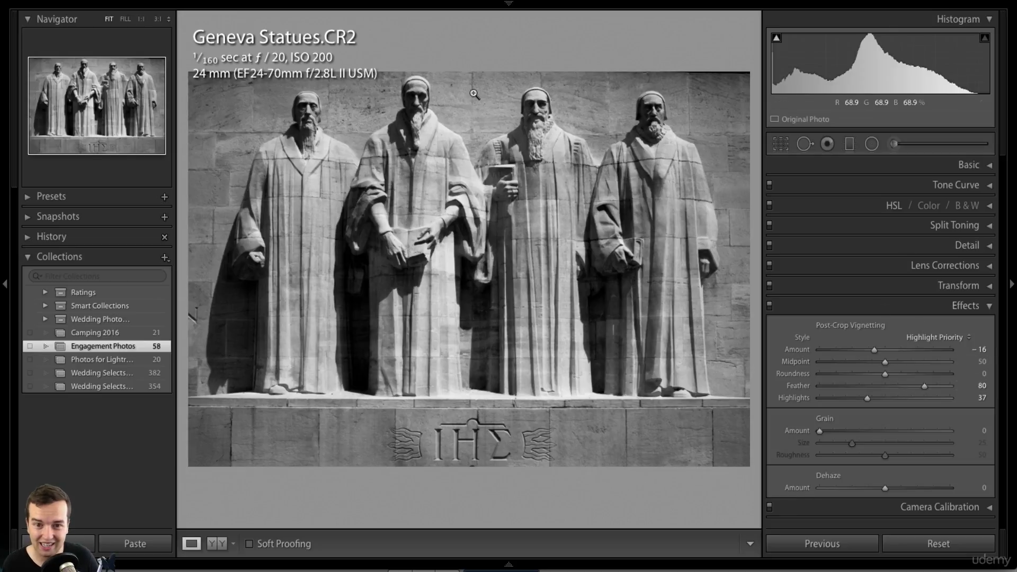
left_click(986, 307)
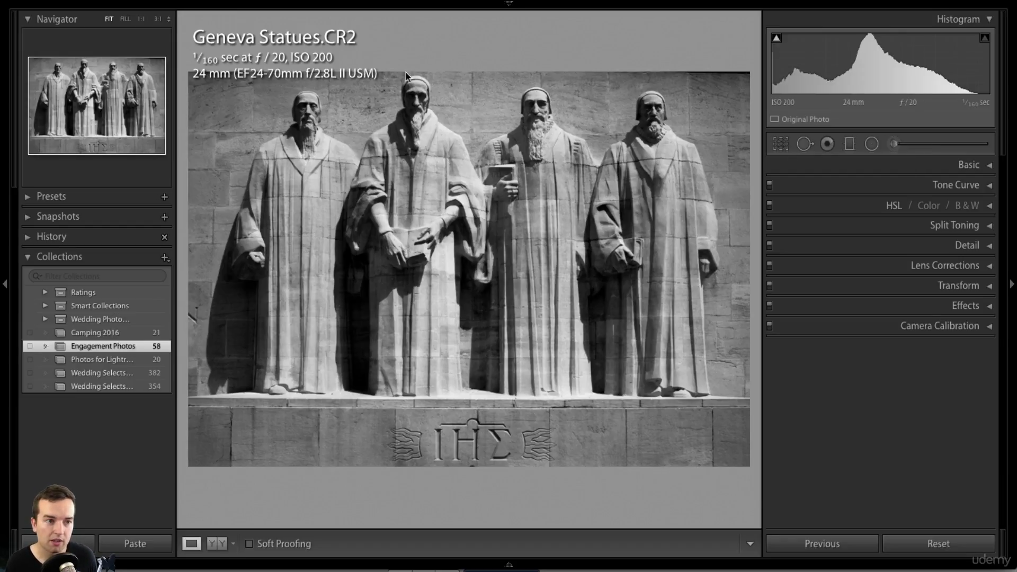
- Cycle through the before/after comparison layouts of the original and edited photo
left_click(217, 544)
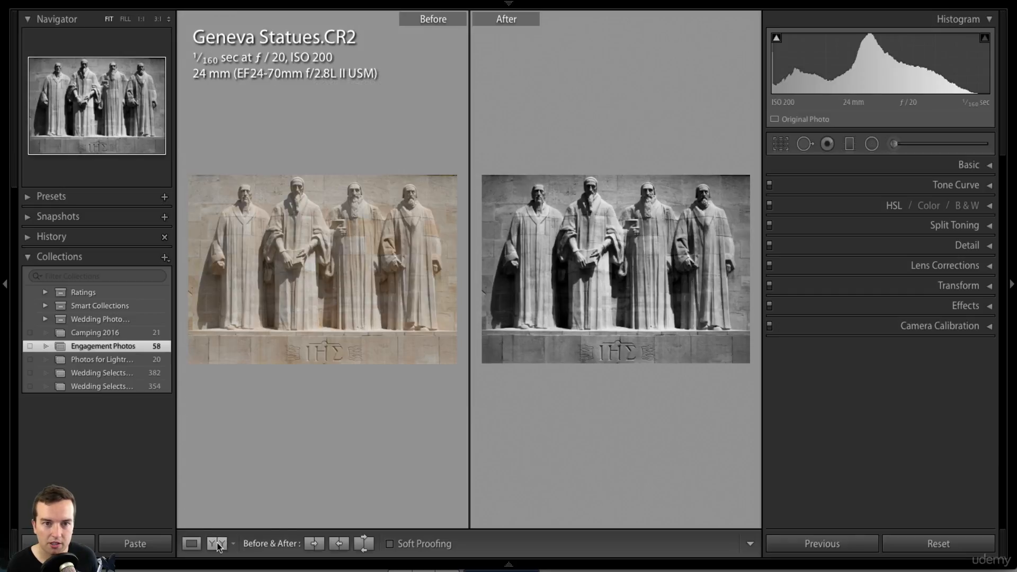
left_click(217, 543)
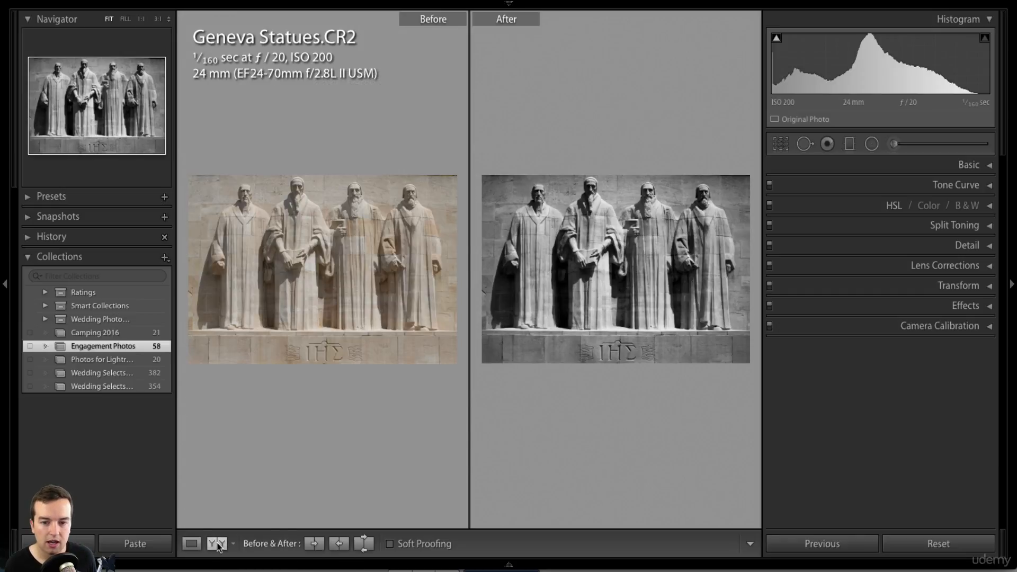
left_click(218, 544)
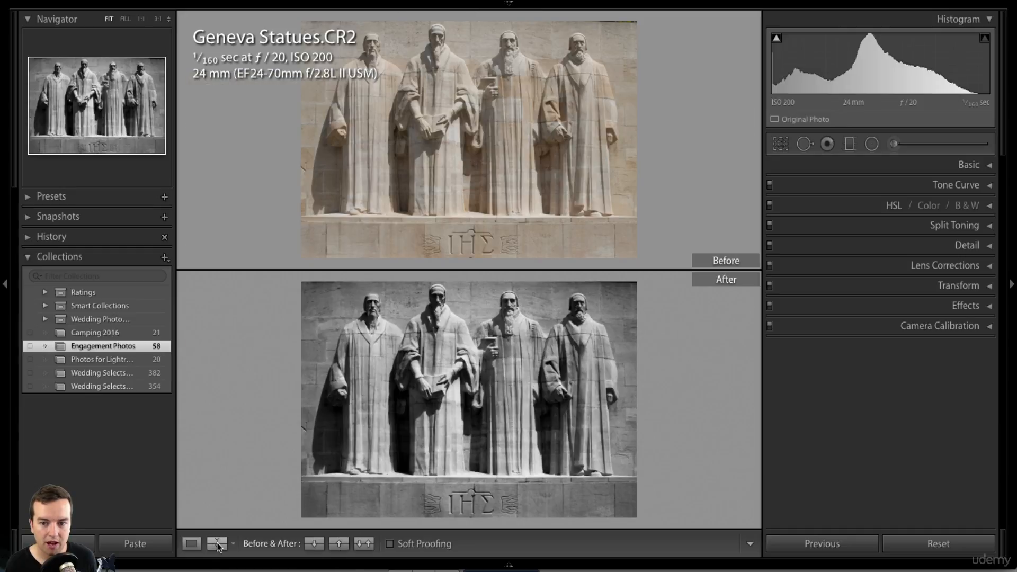
left_click(217, 544)
left_click(217, 544)
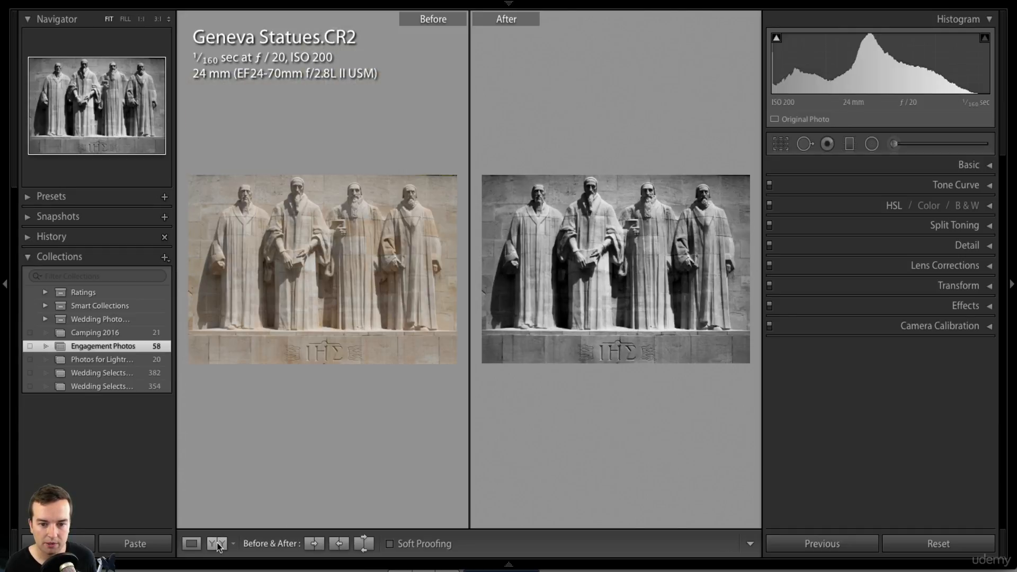
left_click(217, 544)
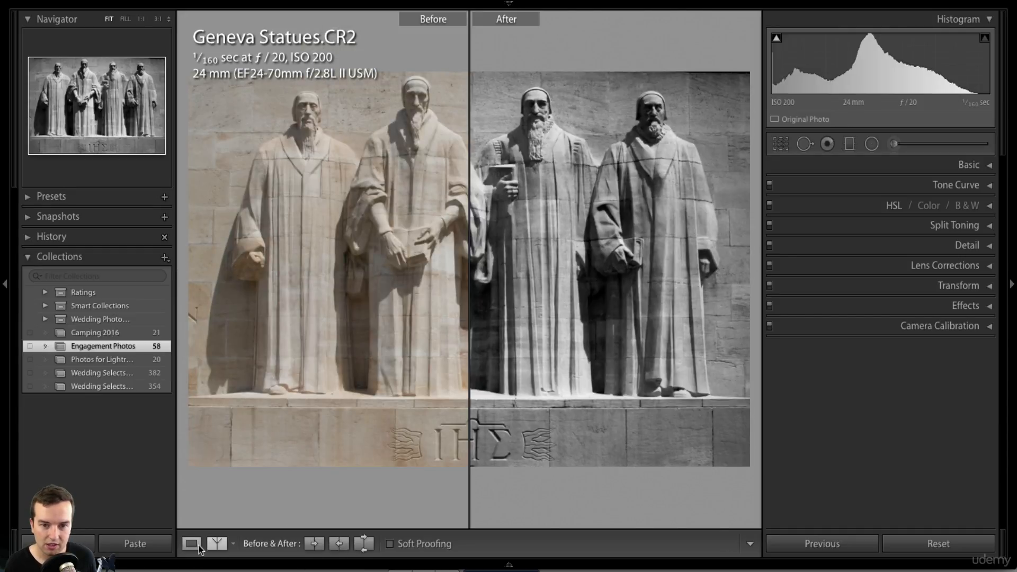
- Return to viewing only the edited photo and switch to the Library module
left_click(191, 544)
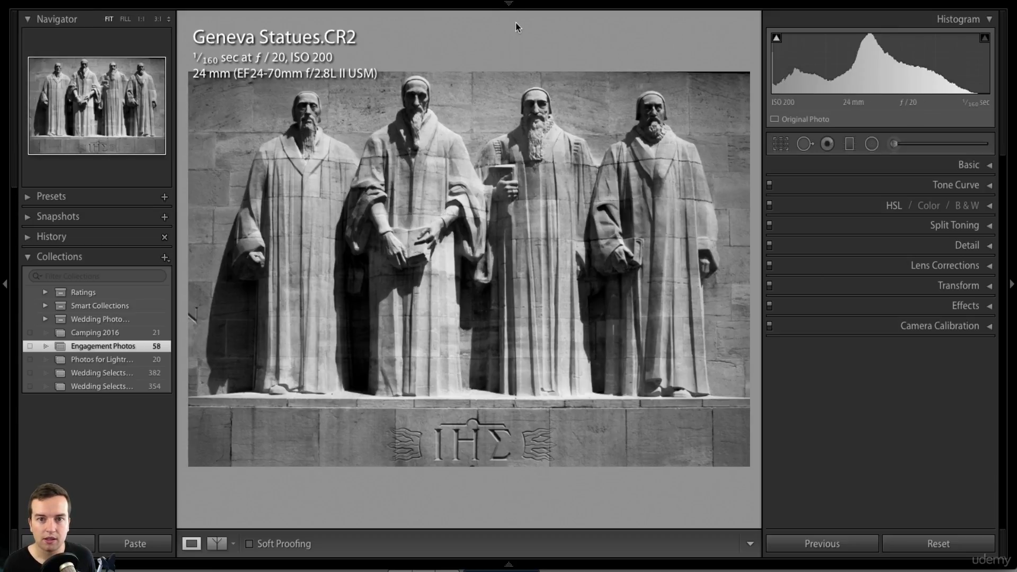
left_click(509, 3)
left_click(645, 24)
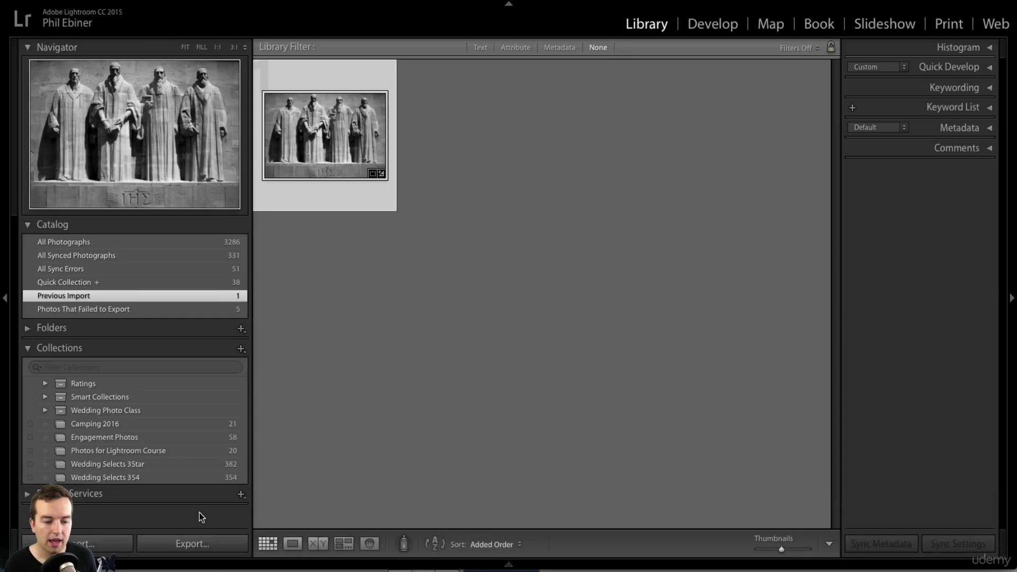
- Go back to Develop for the Geneva Statues photo with the filmstrip shown and full screen off
left_click(694, 27)
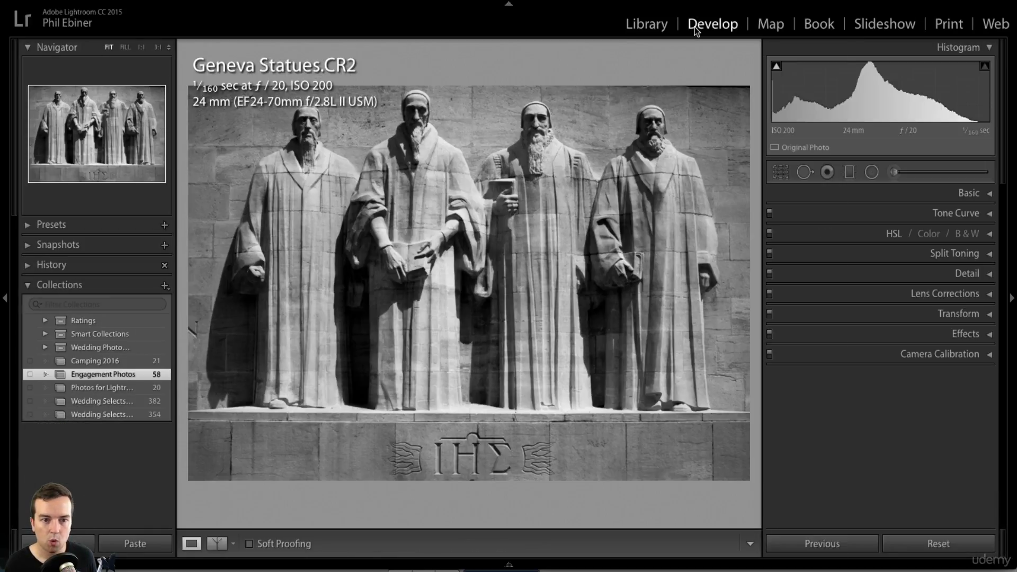
left_click(509, 565)
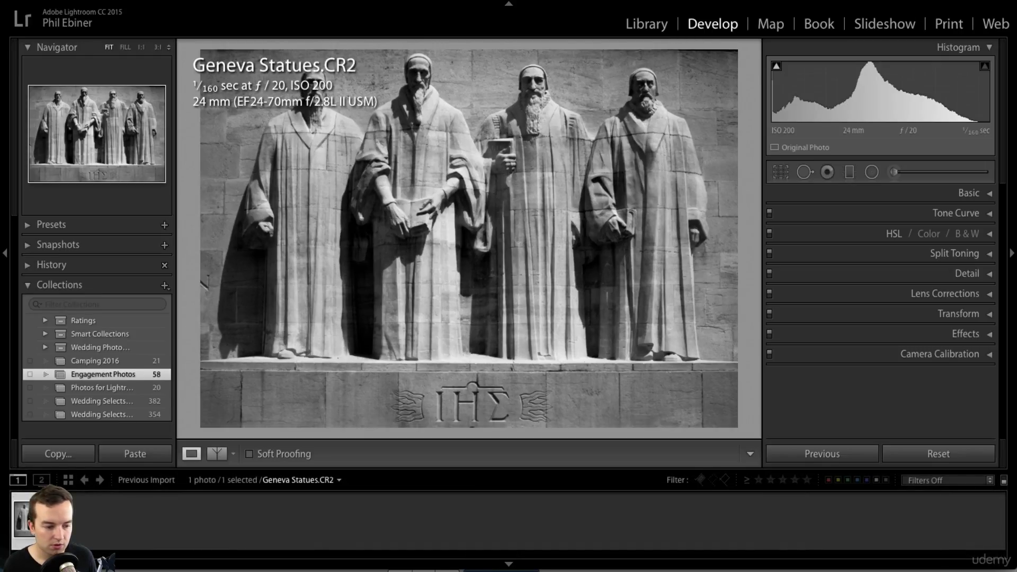
key("shift+f")
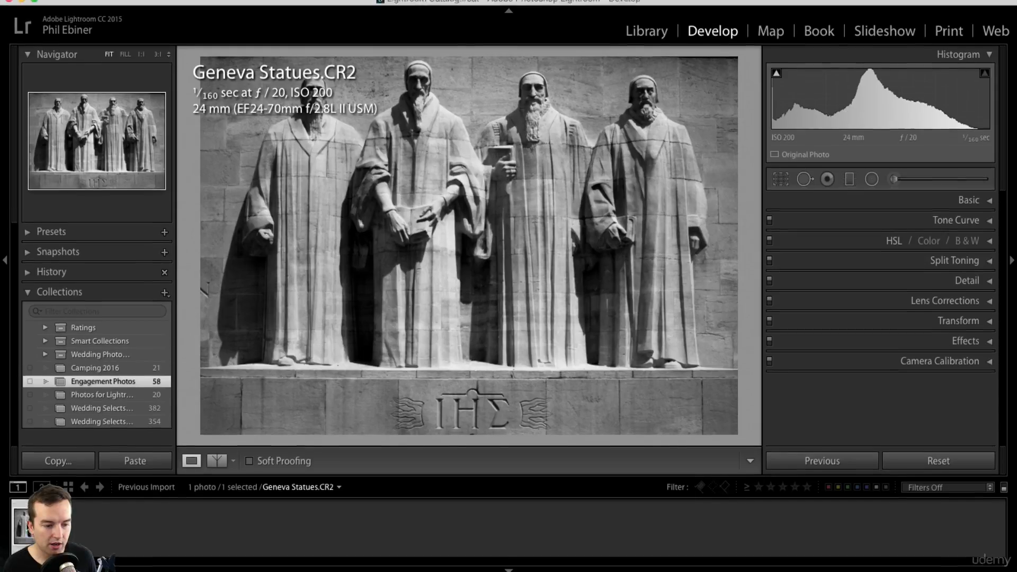
left_click(99, 7)
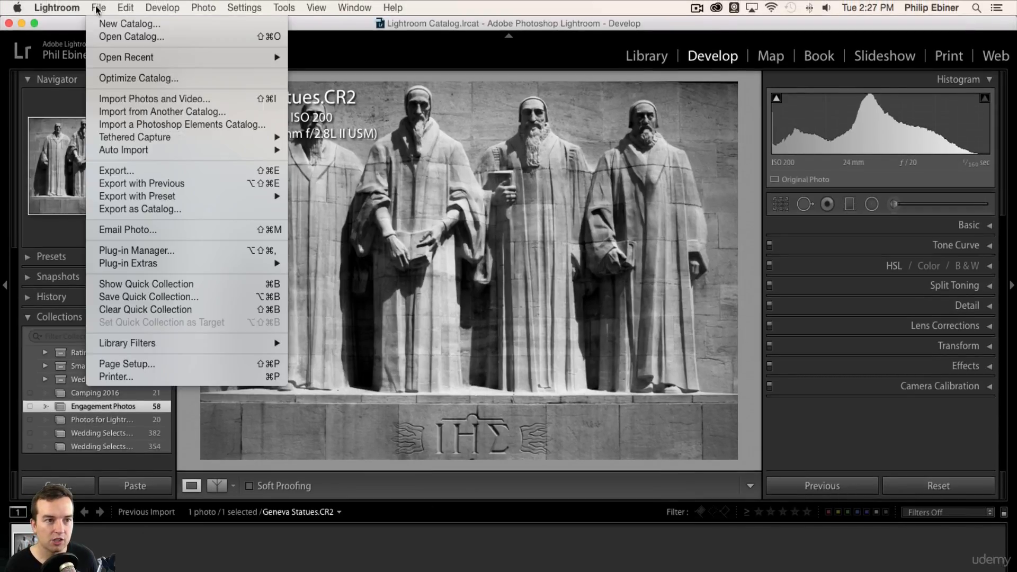
- In Export, turn off Put in Subfolder and set the custom file name to 'Geneva Statues'
left_click(126, 171)
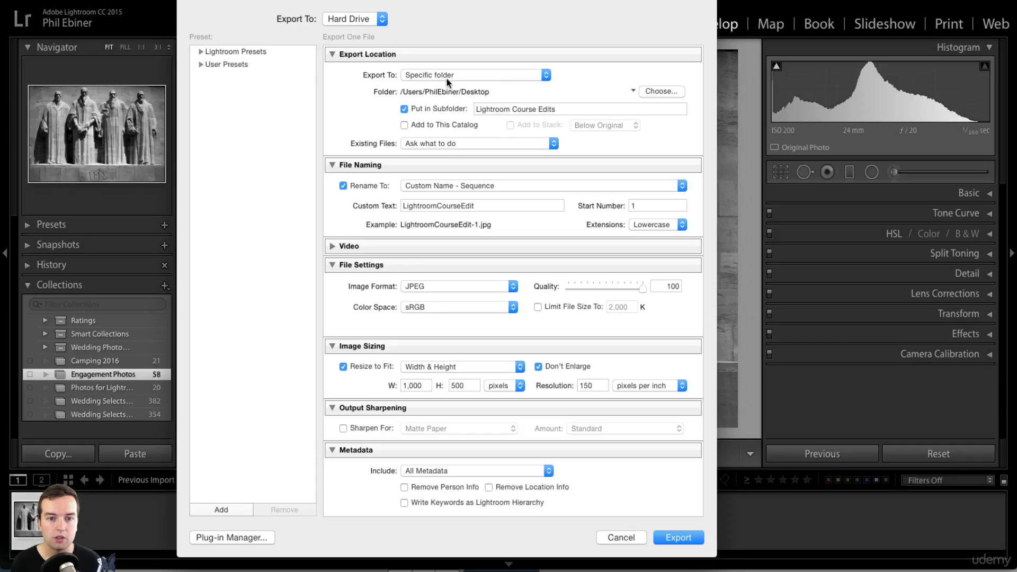
left_click_drag(556, 103, 438, 94)
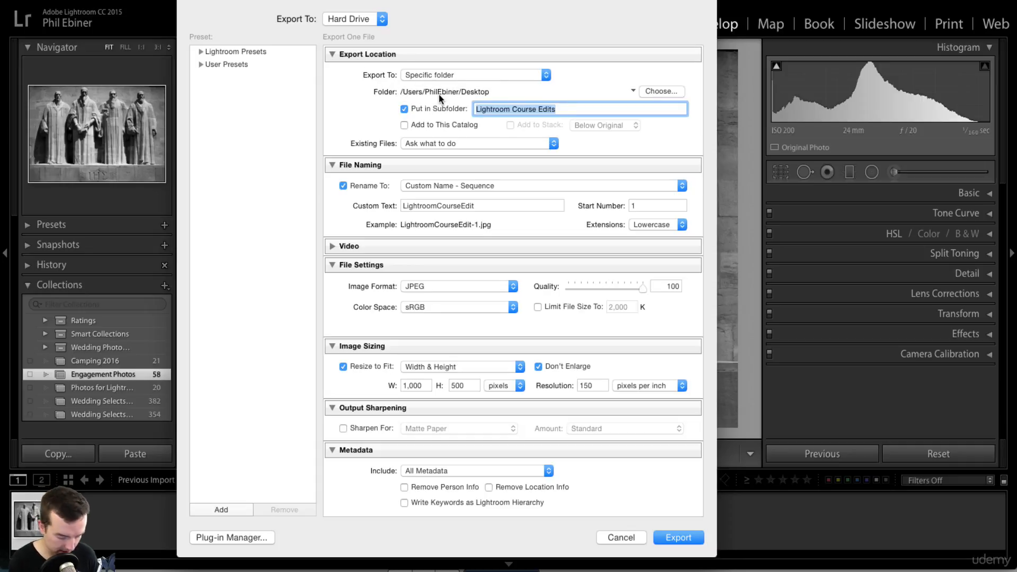
left_click(404, 108)
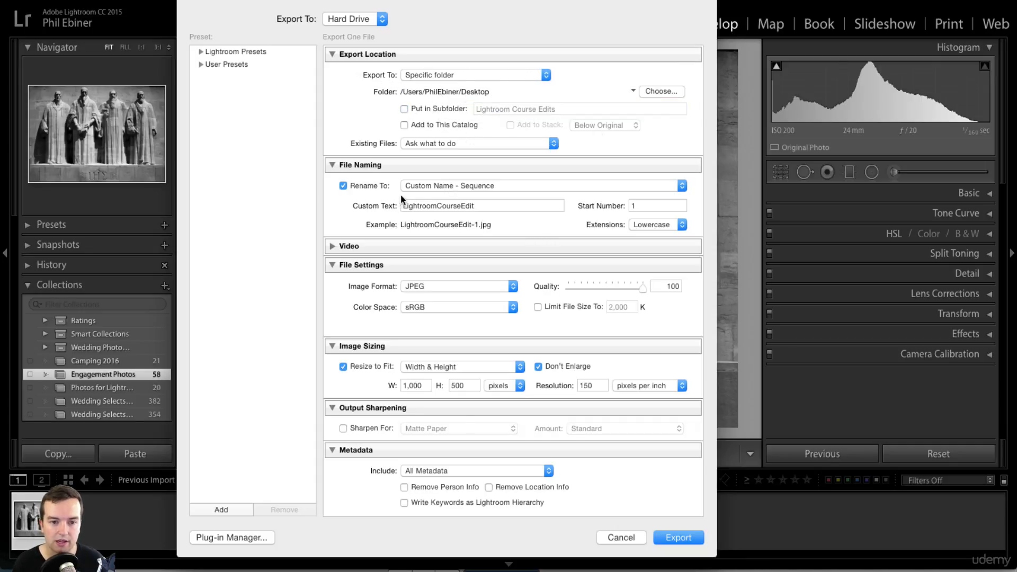
left_click_drag(404, 206, 482, 206)
type("Gene")
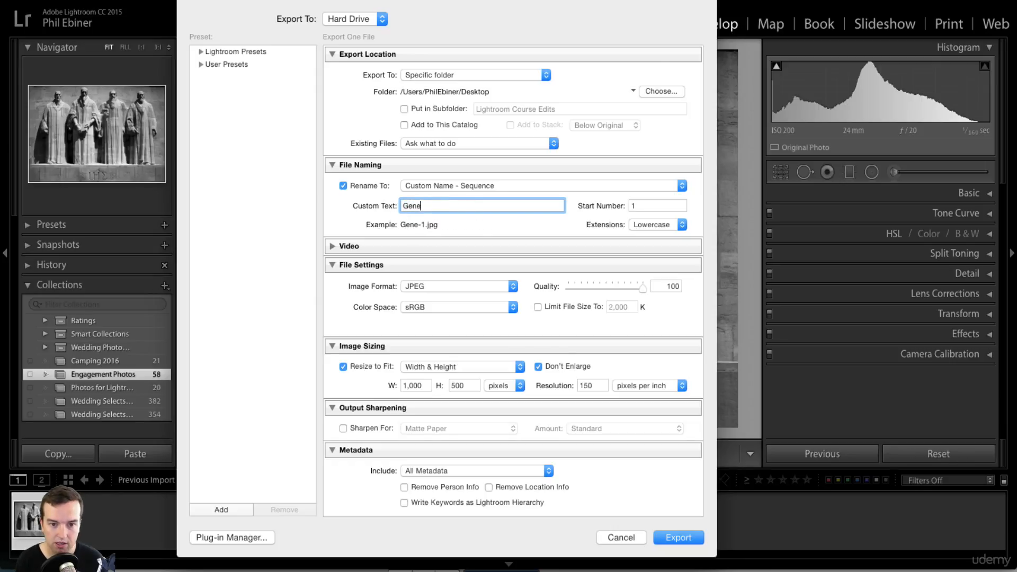
type("va Statues")
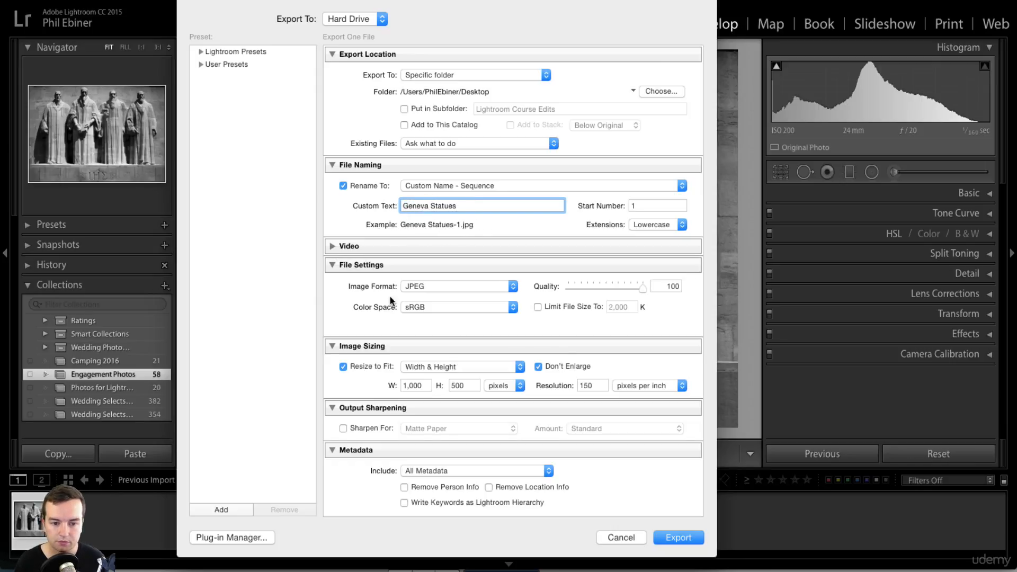
- Resize the export to 2,000 pixels wide with no height limit
scroll(328, 193, "down", 5)
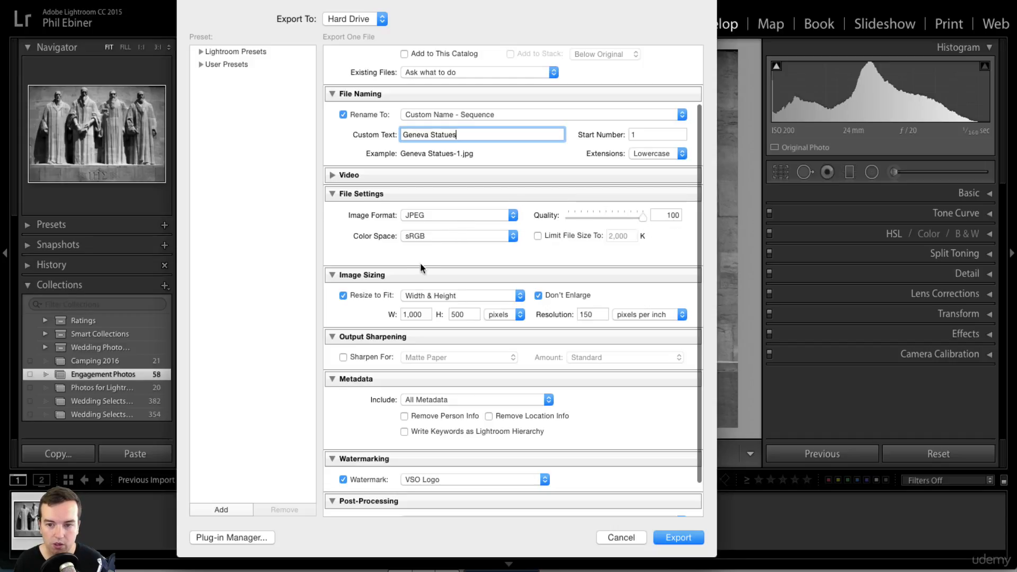
scroll(365, 311, "down", 3)
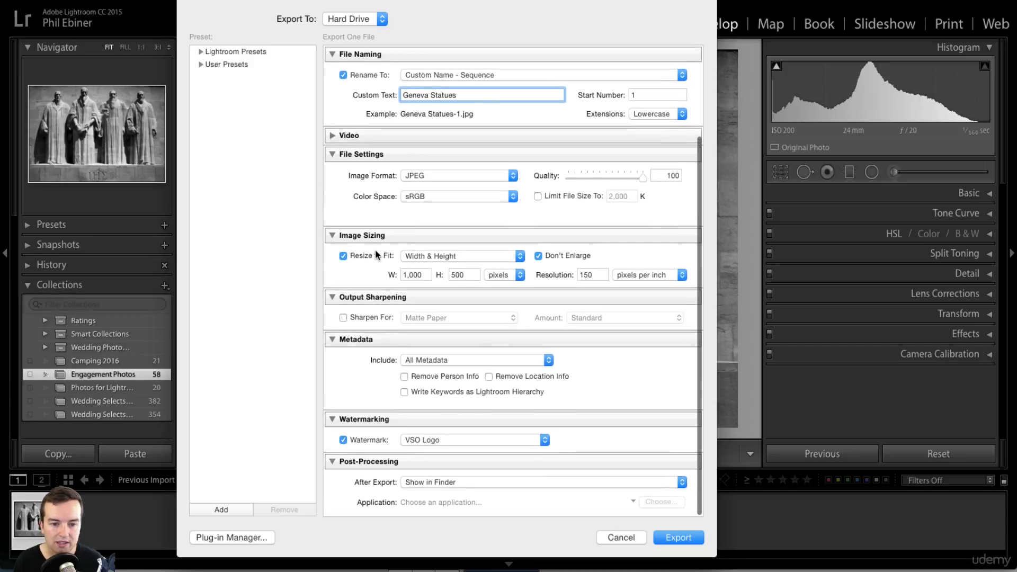
left_click(427, 271)
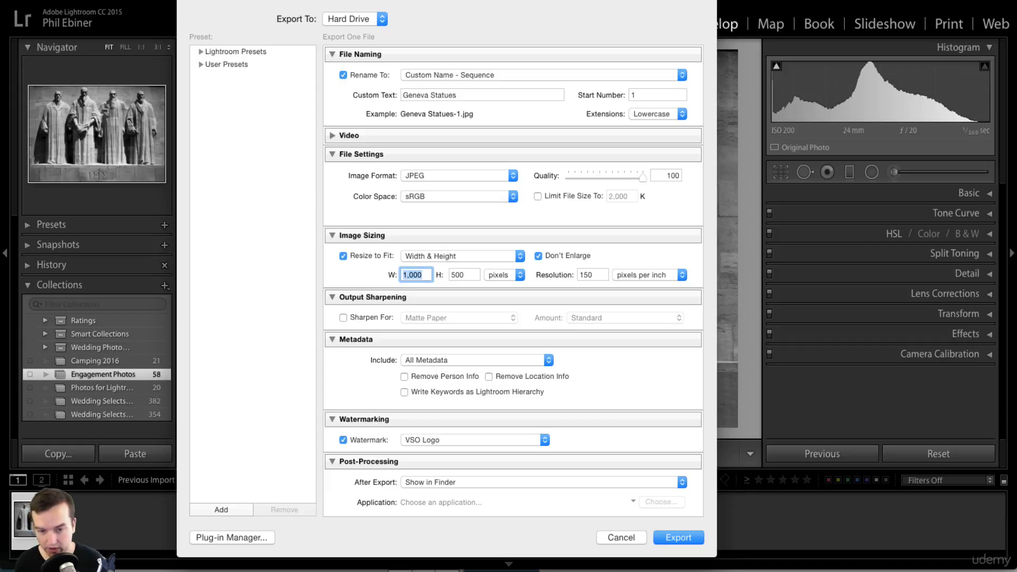
type("2,00")
type("0")
key("Tab")
key("BackSpace")
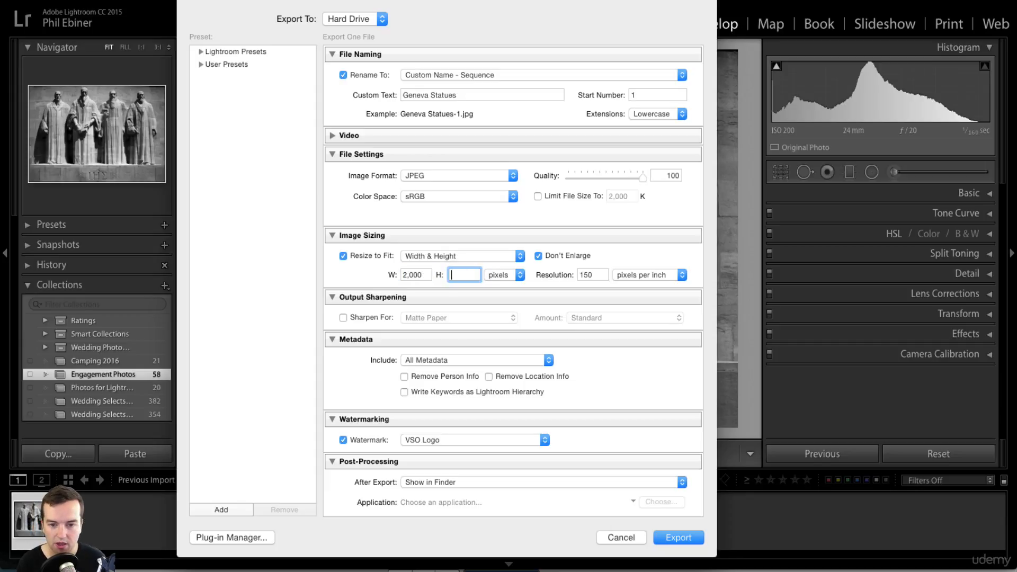
left_click(378, 265)
scroll(380, 268, "down", 1)
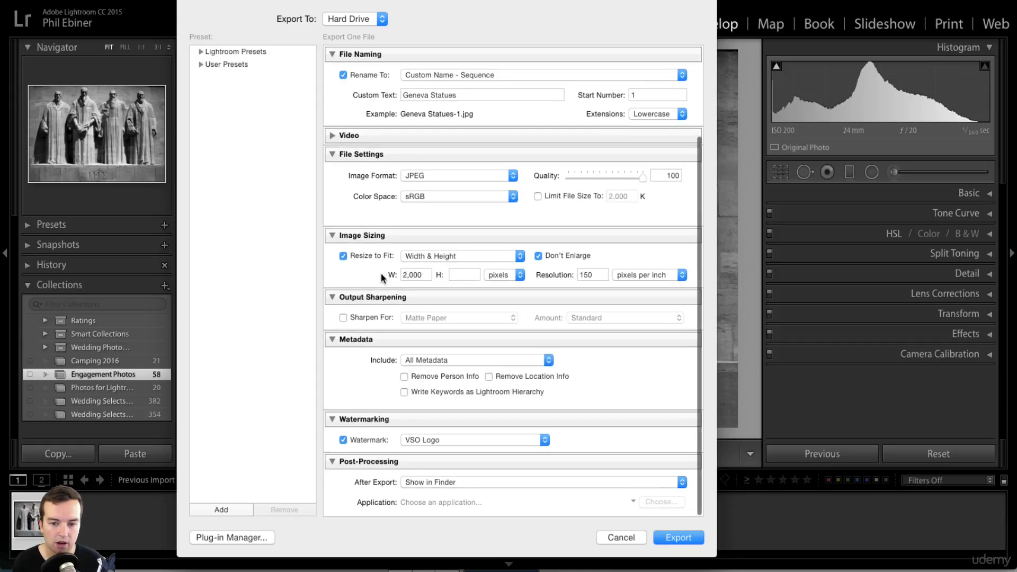
left_click(417, 271)
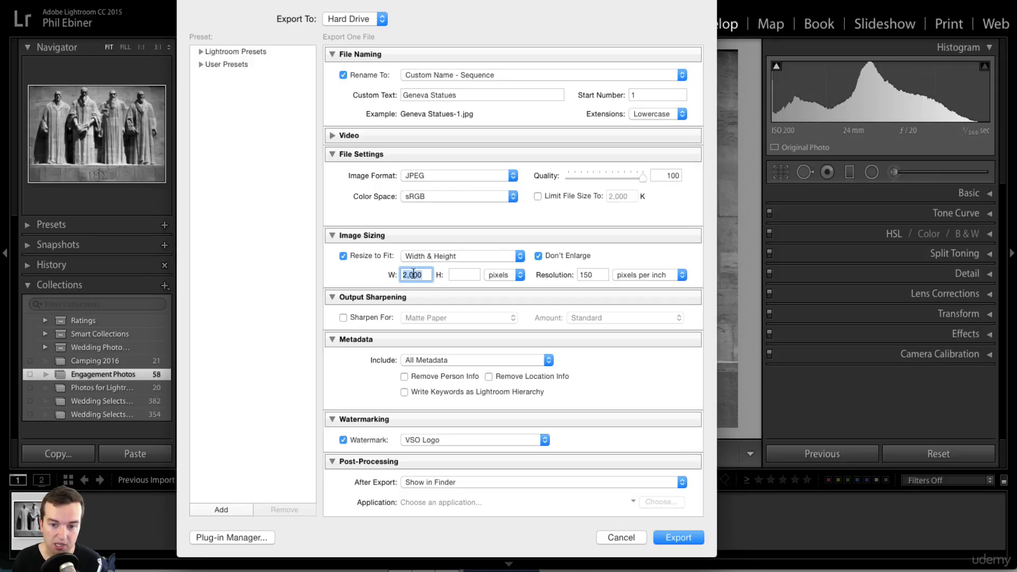
left_click(608, 273)
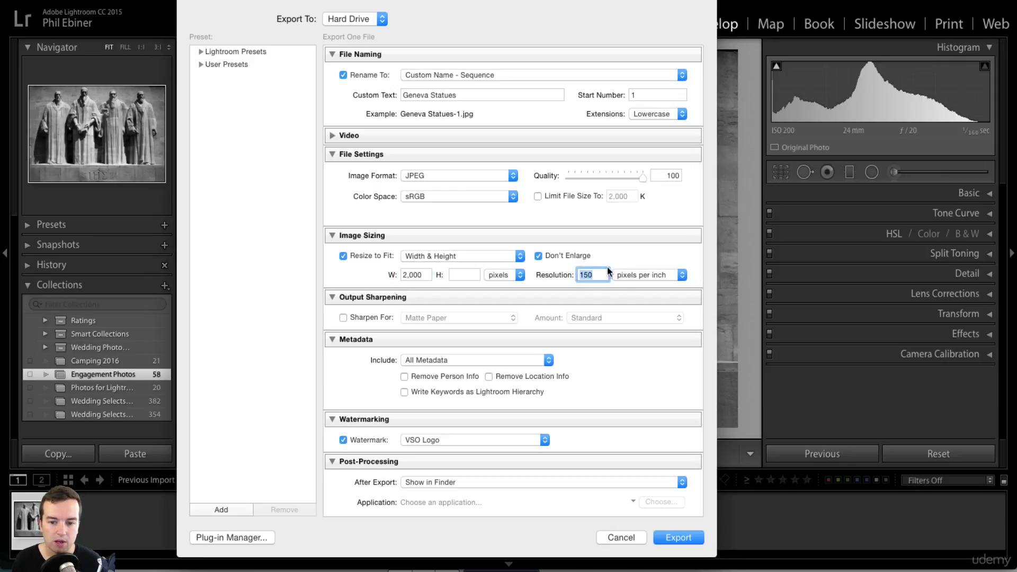
- Turn off the watermark and export the JPEG to the Desktop
scroll(585, 237, "down", 1)
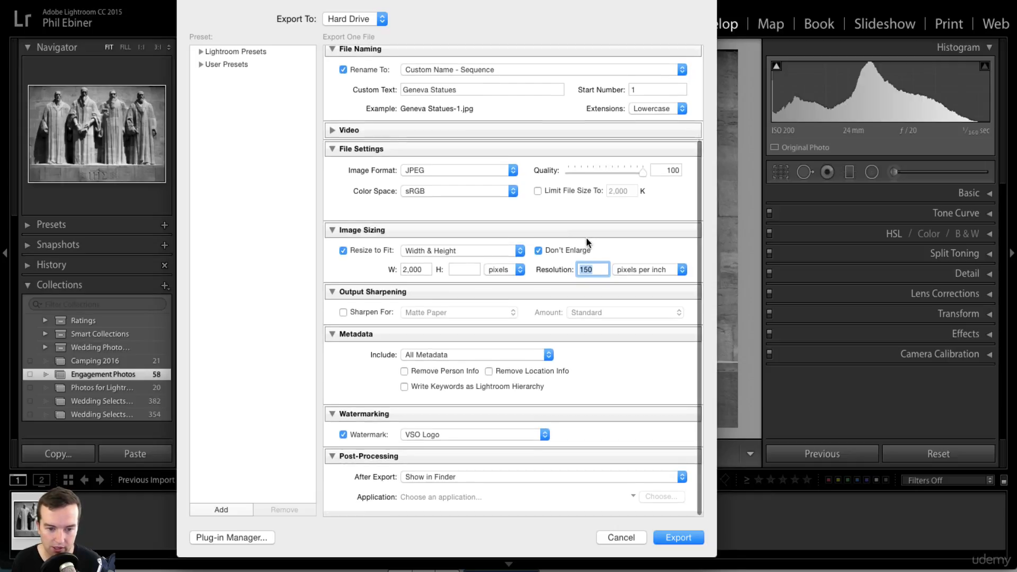
left_click(343, 440)
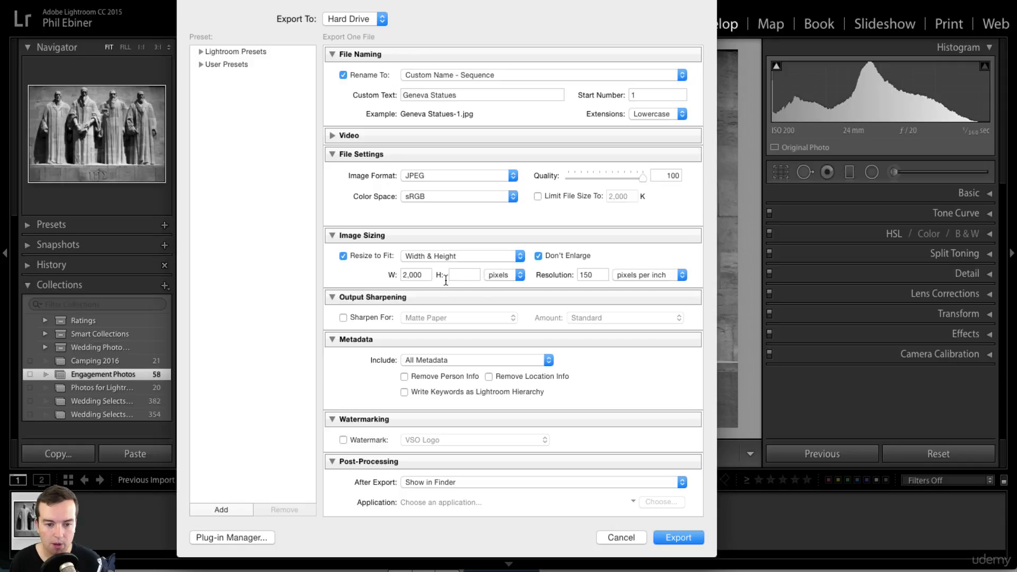
scroll(390, 309, "up", 5)
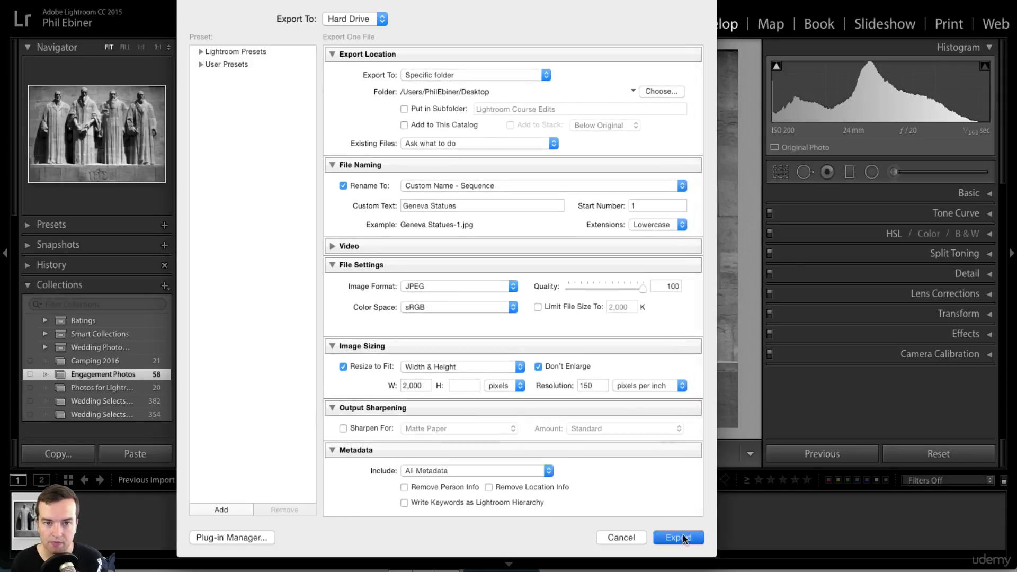
left_click(683, 536)
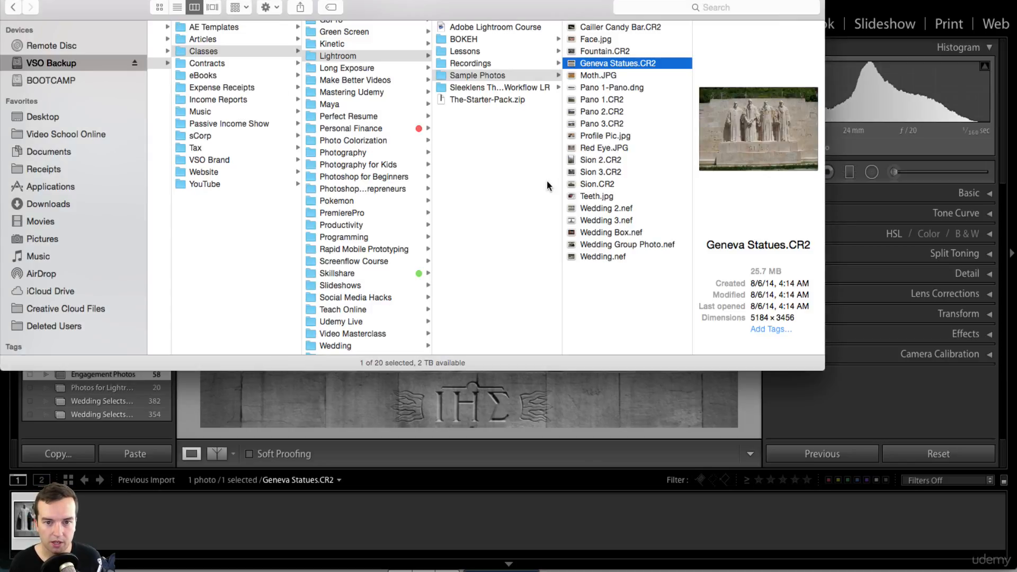
- Open Geneva Statues-1.jpg from the Desktop folder in Finder
left_click(44, 117)
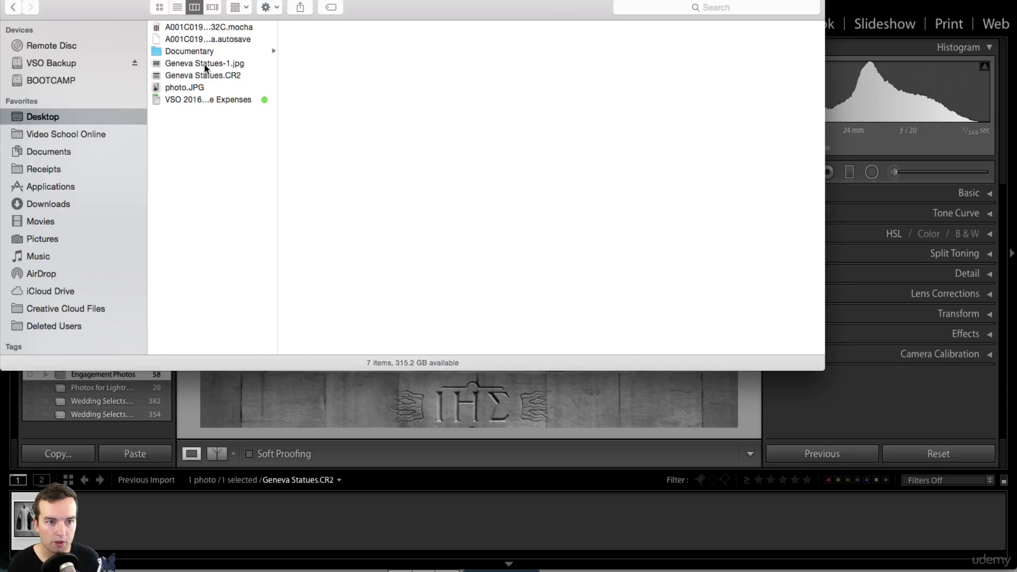
left_click(201, 64)
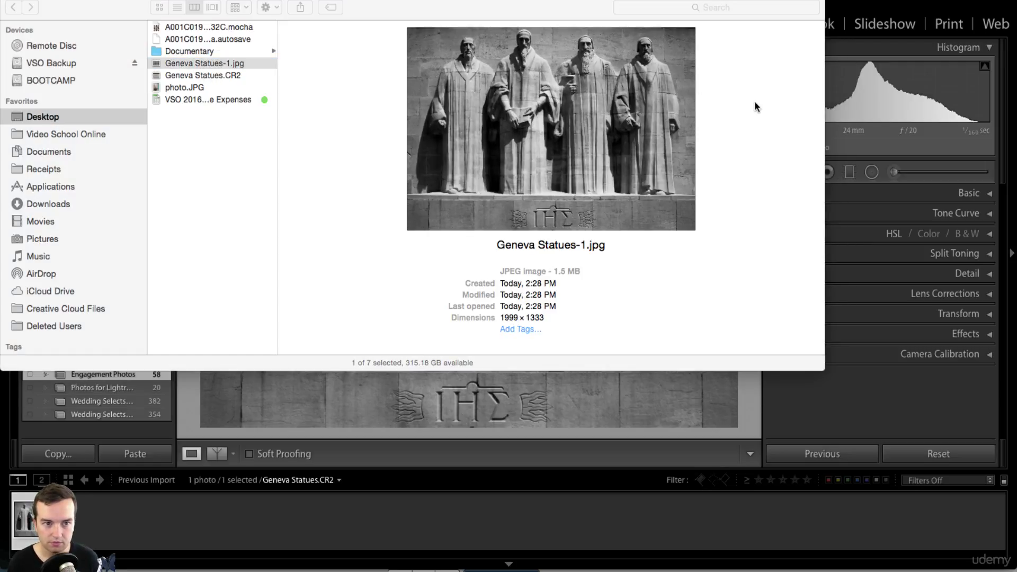
key("super+o")
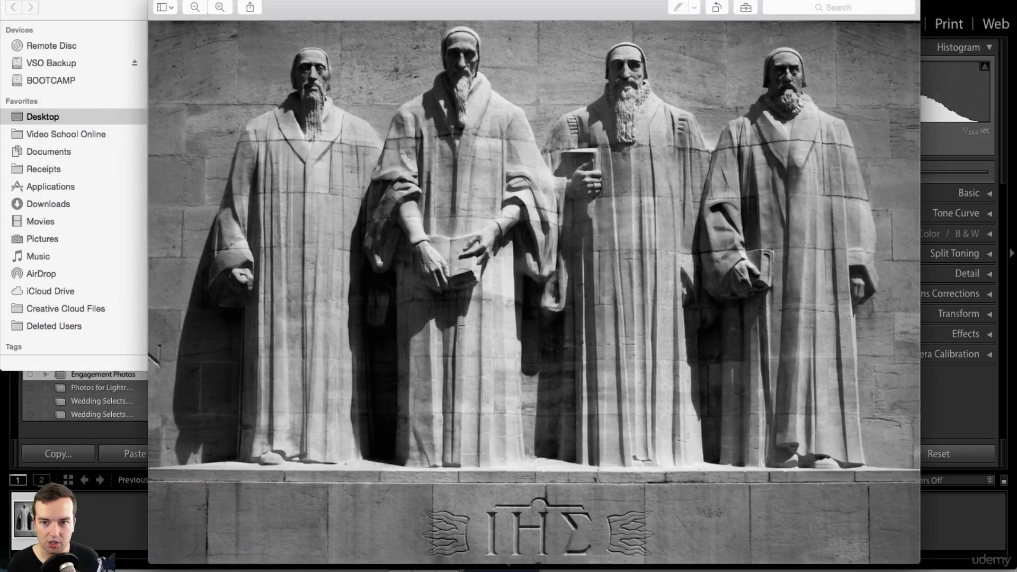
- Move the Preview window showing Geneva Statues-1.jpg slightly left and make it a bit smaller
left_click_drag(534, 1, 516, 2)
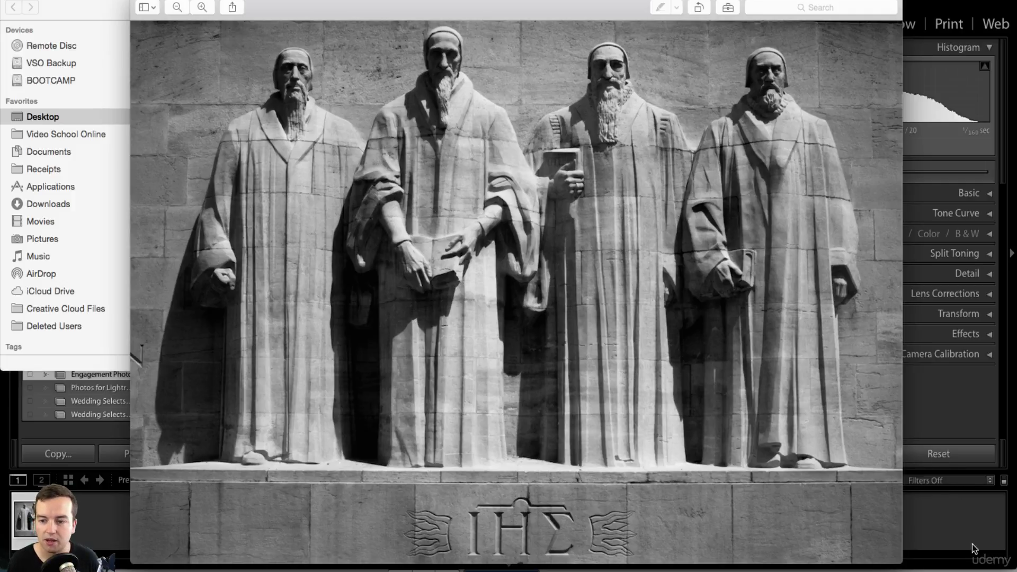
left_click_drag(902, 562, 857, 538)
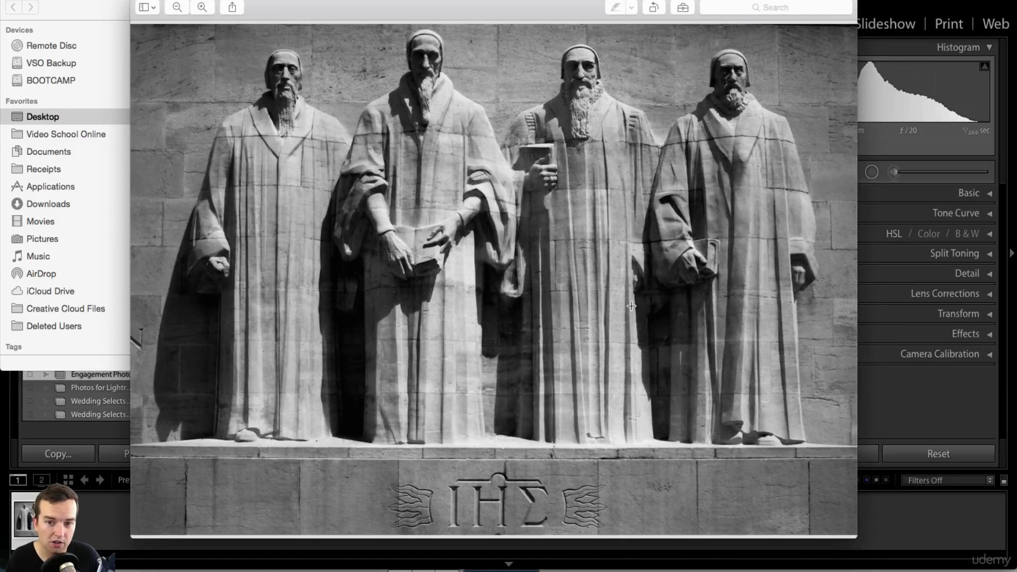